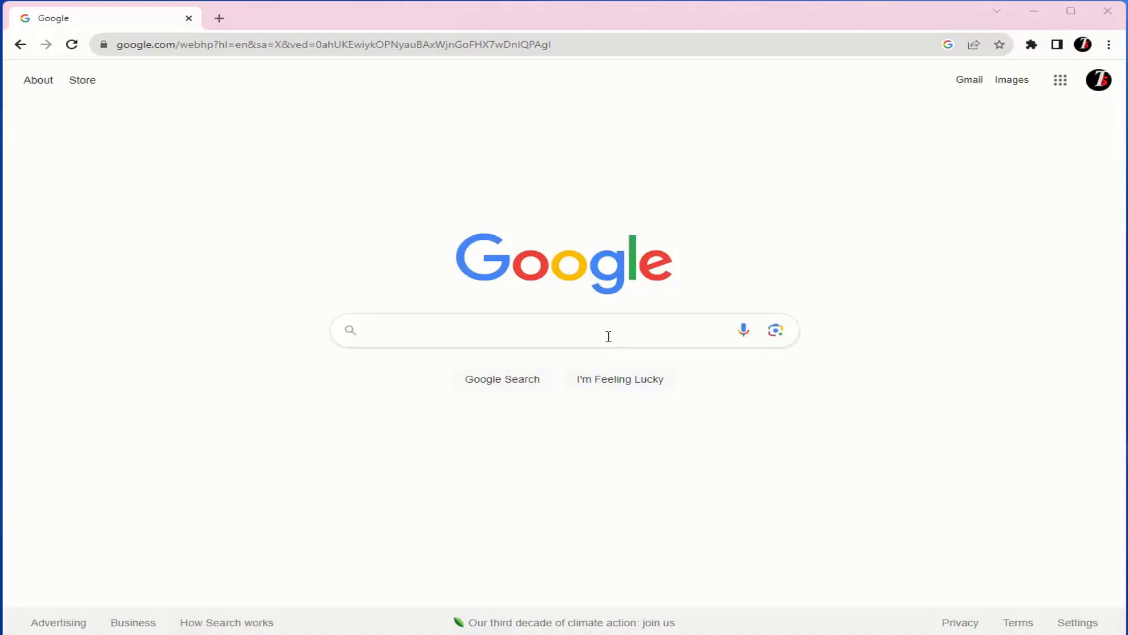
Search Google for "google earth download" and open the Google Earth versions page from the results.
{"action": "left_click", "coordinate": [610, 337]}
{"action": "right_click", "coordinate": [607, 346]}
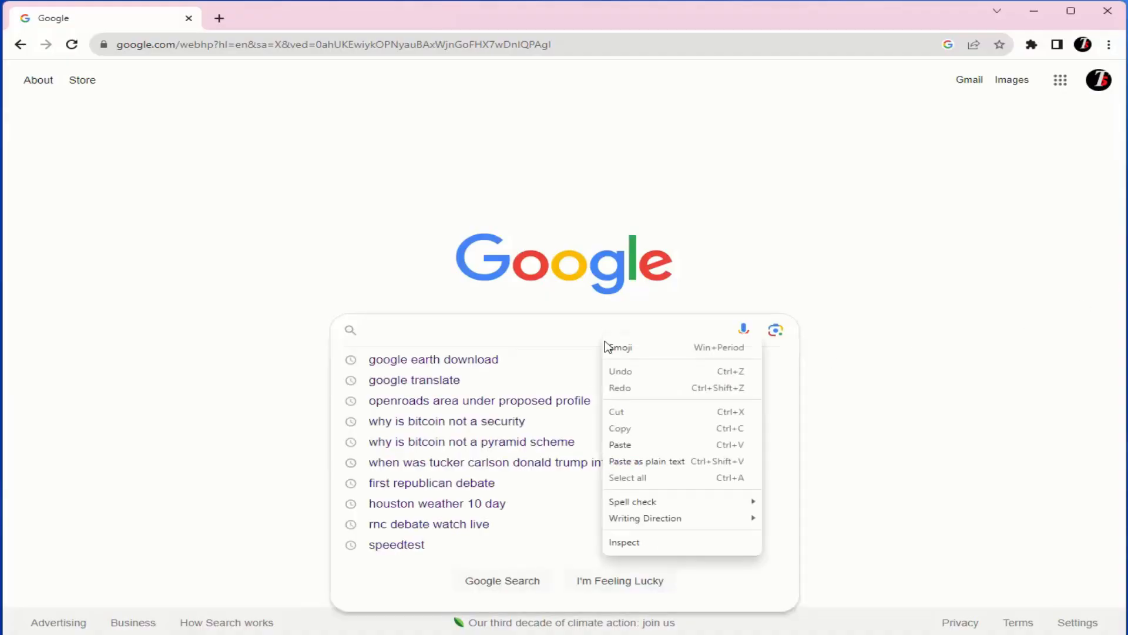
{"action": "left_click", "coordinate": [632, 449]}
{"action": "left_click", "coordinate": [470, 363]}
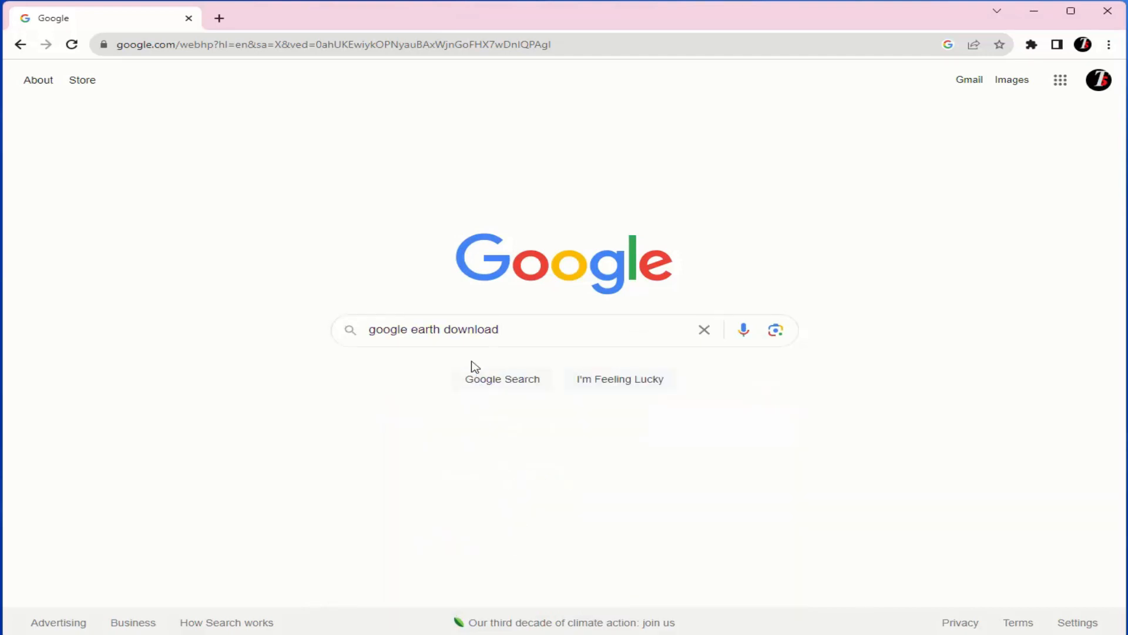
{"action": "left_click", "coordinate": [235, 214]}
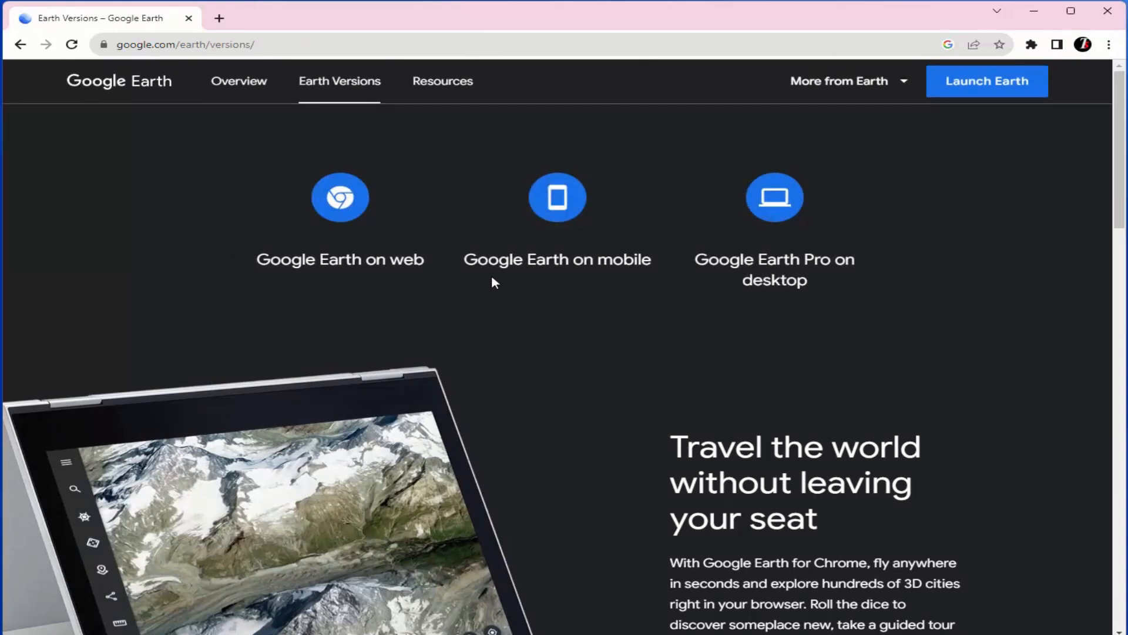
Download Google Earth Pro on desktop for Windows, accepting its terms of service.
{"action": "left_click", "coordinate": [776, 200]}
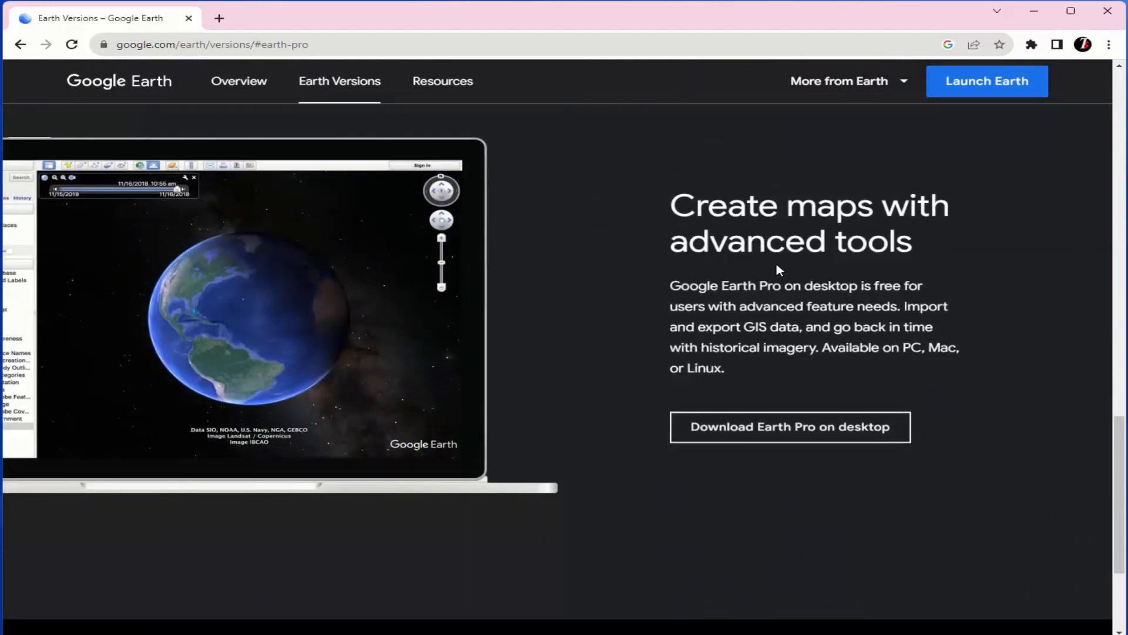
{"action": "left_click", "coordinate": [841, 441]}
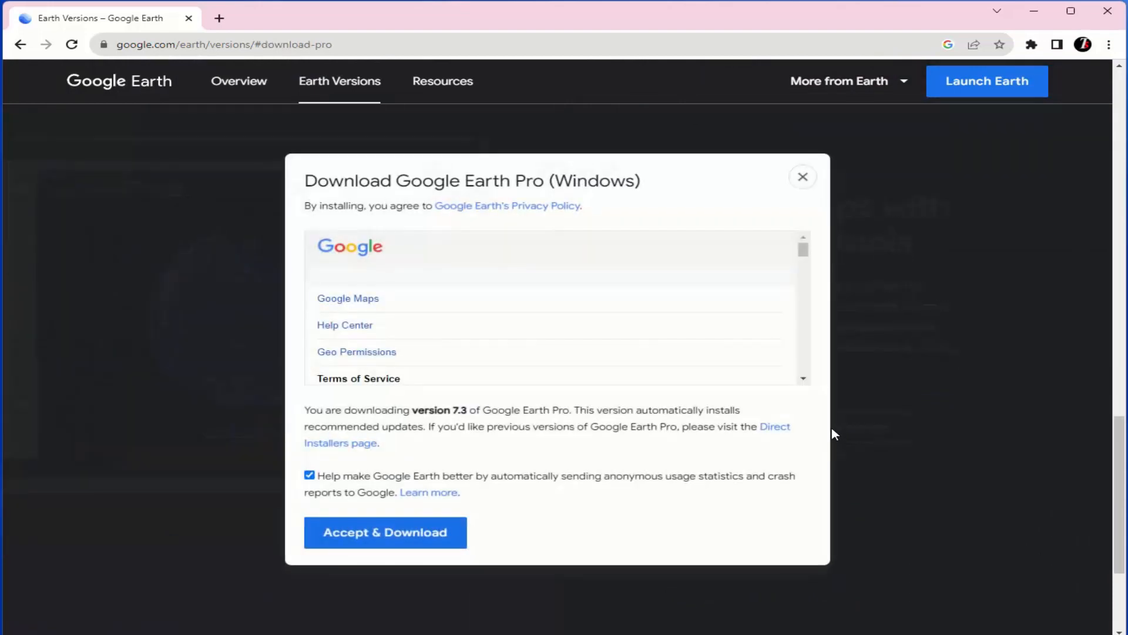
{"action": "scroll", "coordinate": [559, 464], "scroll_direction": "down", "scroll_amount": 3}
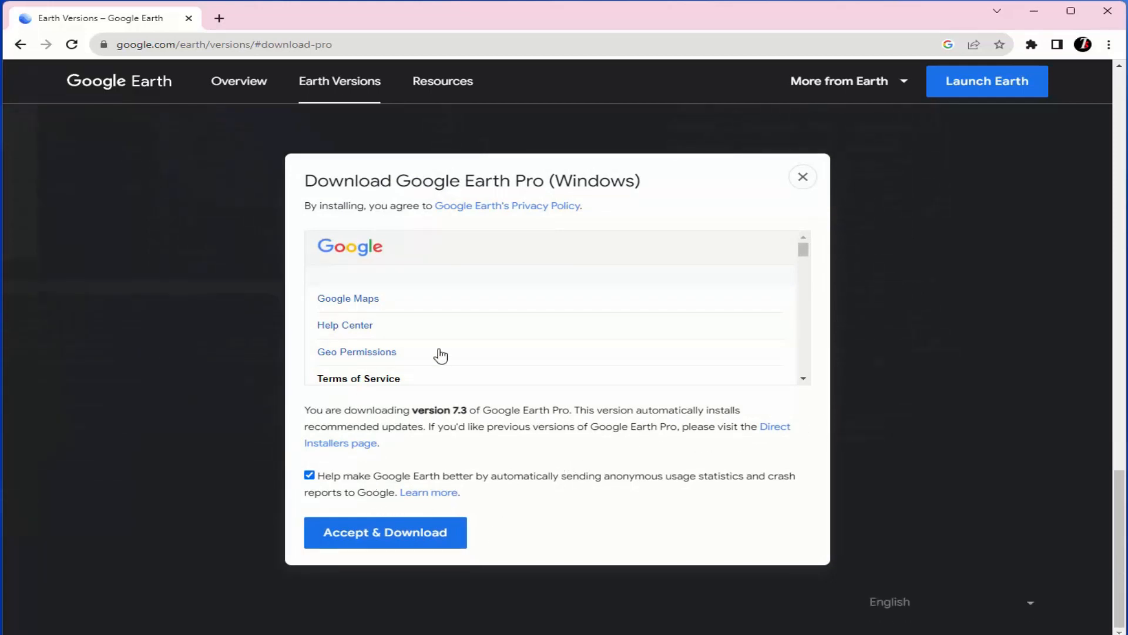
{"action": "scroll", "coordinate": [715, 305], "scroll_direction": "down", "scroll_amount": 20}
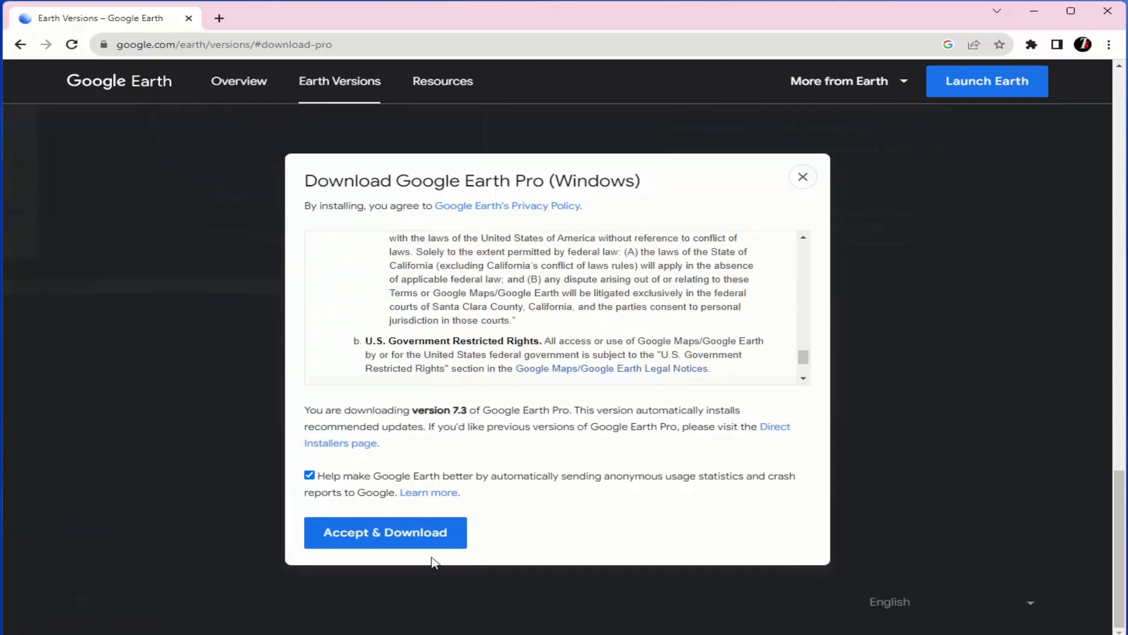
{"action": "scroll", "coordinate": [467, 322], "scroll_direction": "down", "scroll_amount": 2}
{"action": "left_click", "coordinate": [370, 534]}
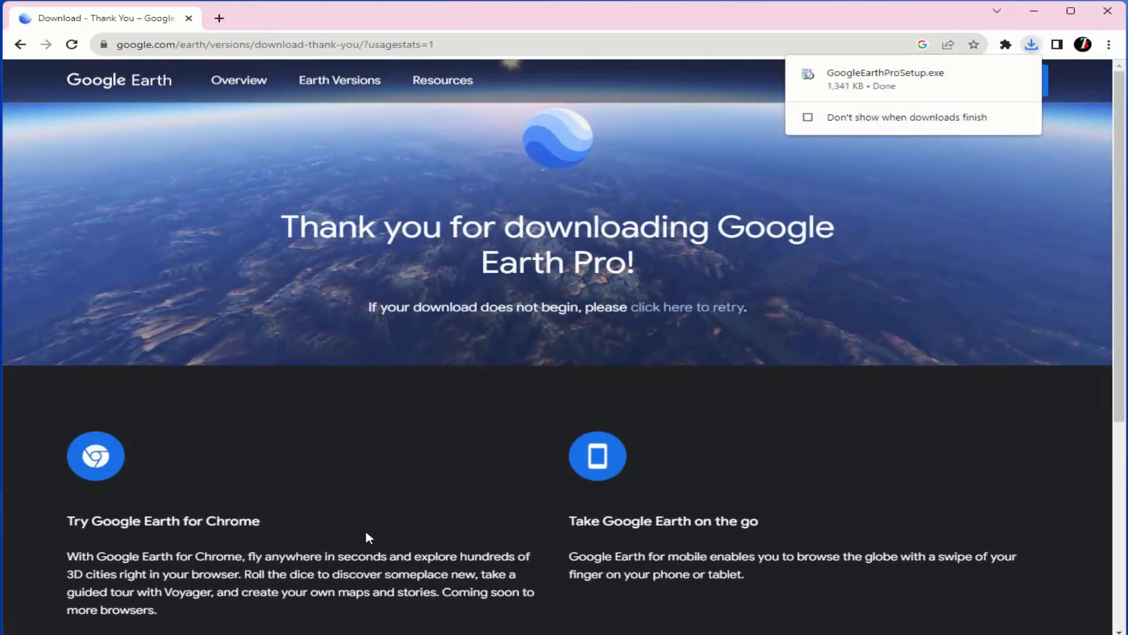
Run GoogleEarthProSetup from the Downloads folder and close the installer once installation finishes.
{"action": "mouse_move", "coordinate": [1011, 80]}
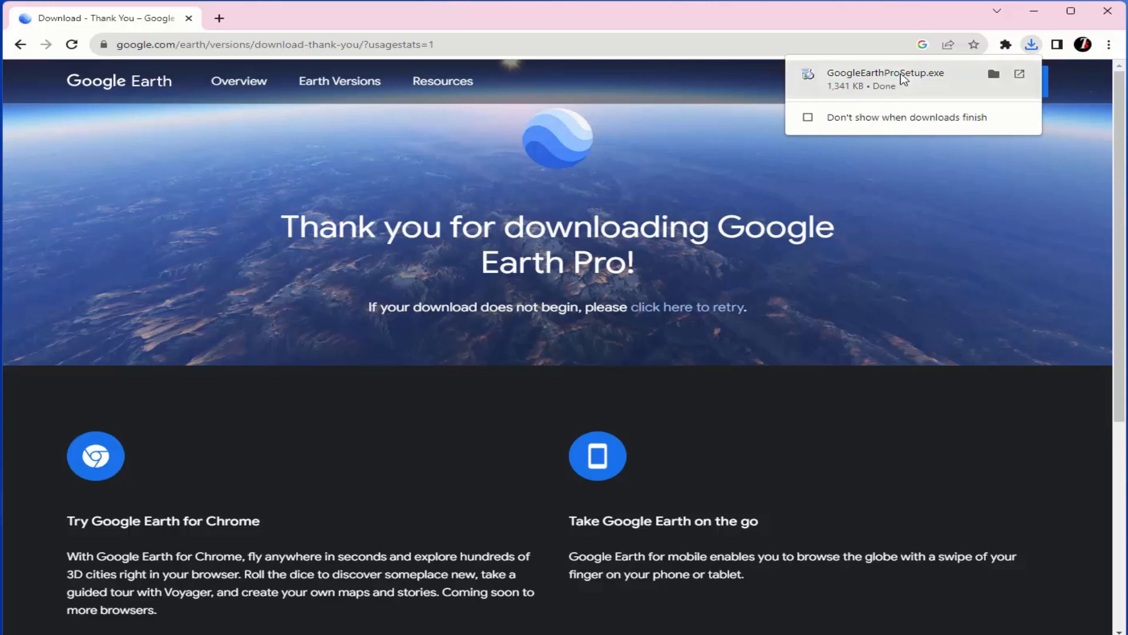
{"action": "left_click", "coordinate": [995, 75]}
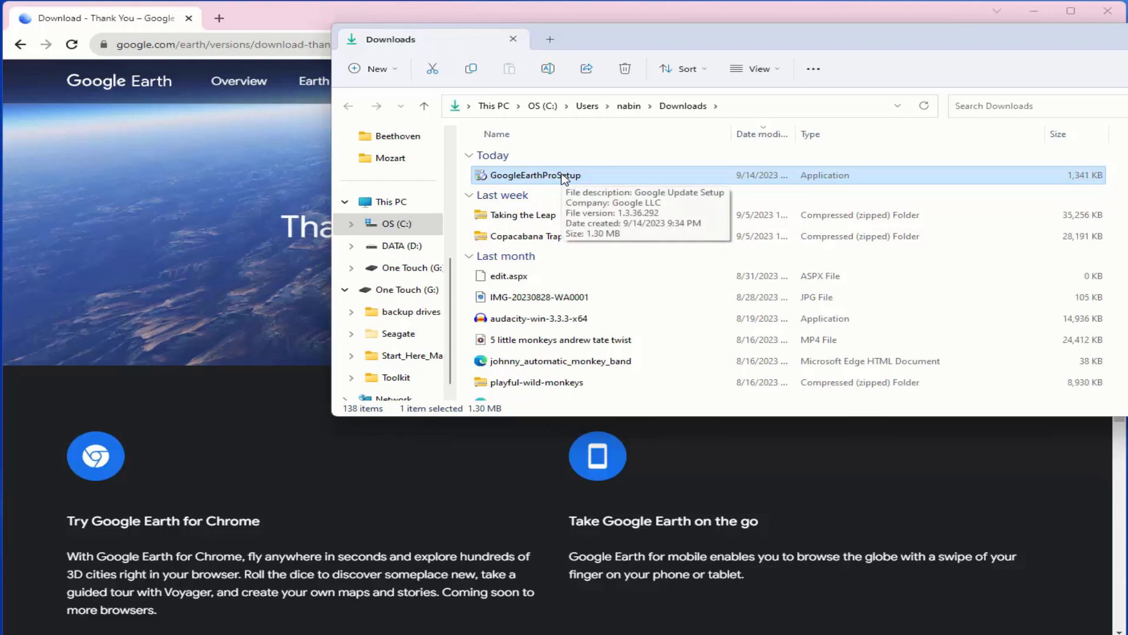
{"action": "double_click", "coordinate": [564, 179]}
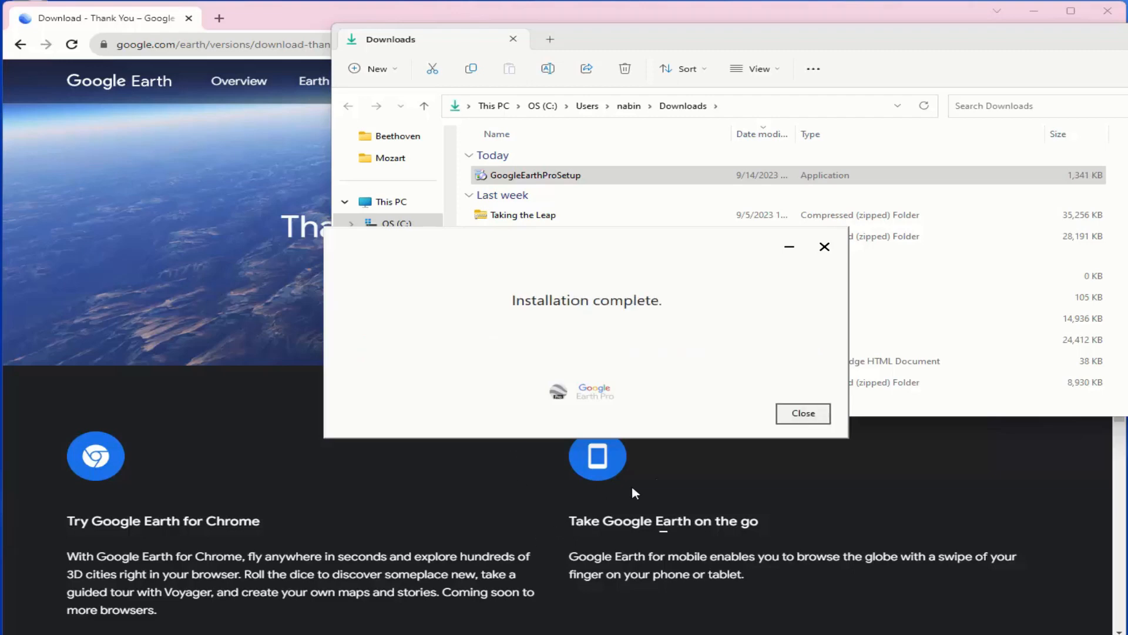
{"action": "left_click", "coordinate": [800, 411]}
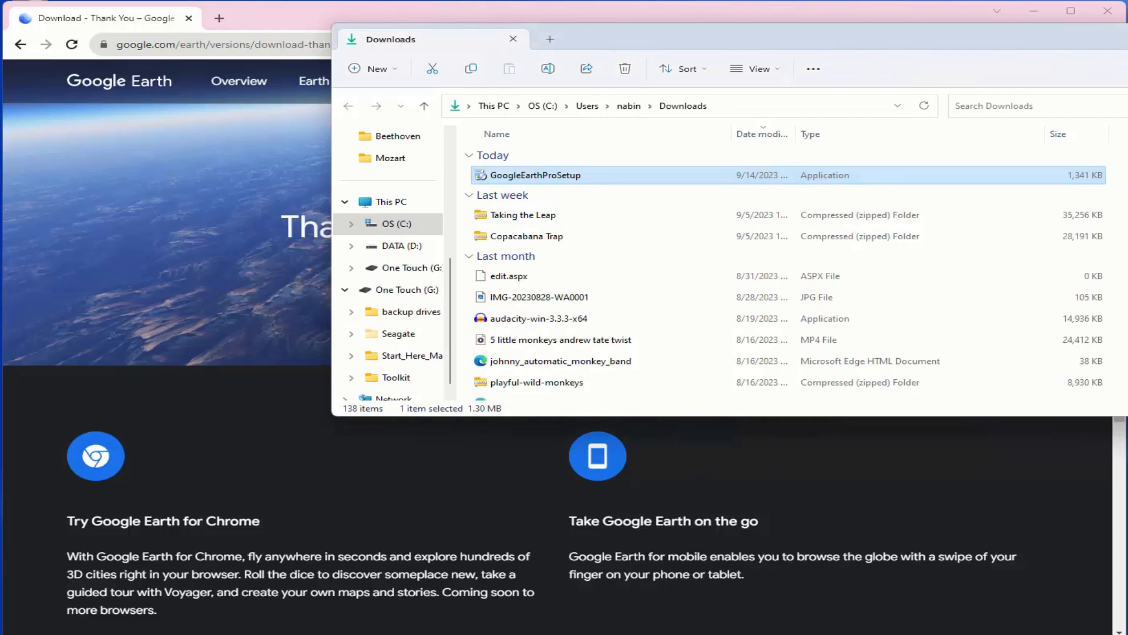
Find the installed Google Earth Pro app in Windows by searching for "ea" and launch it.
{"action": "key", "text": "super"}
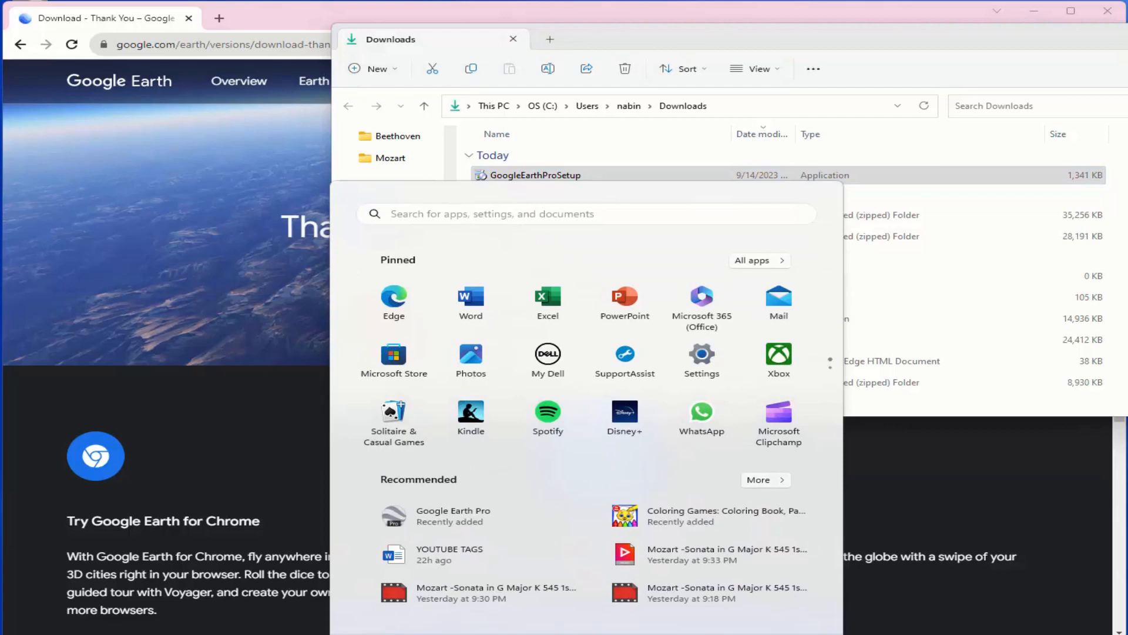
{"action": "type", "text": "ea"}
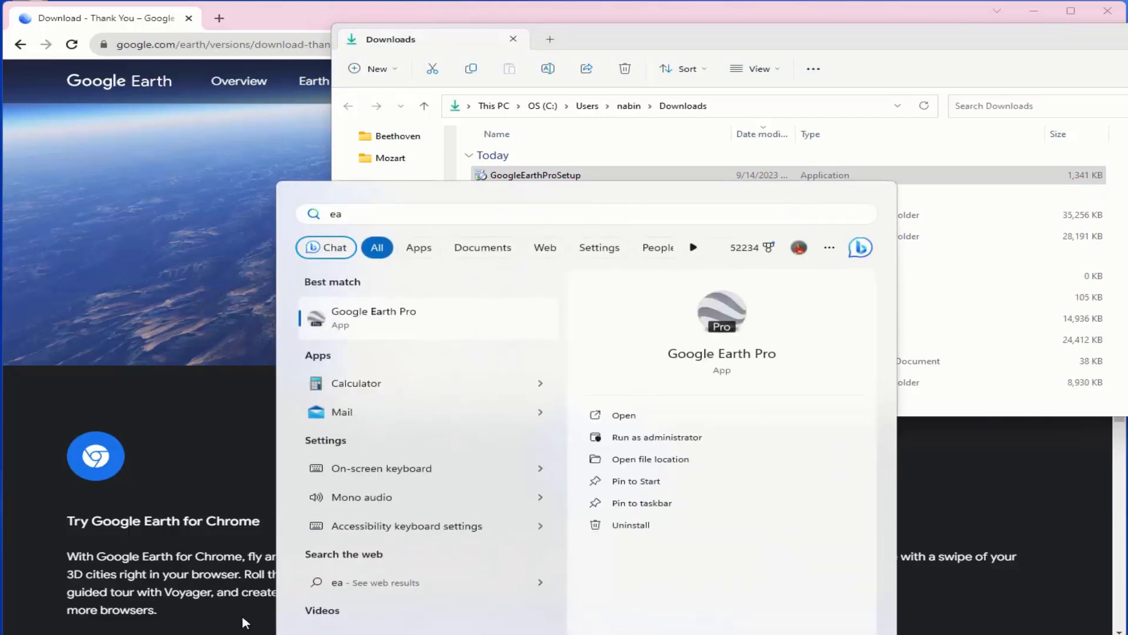
{"action": "left_click", "coordinate": [329, 325]}
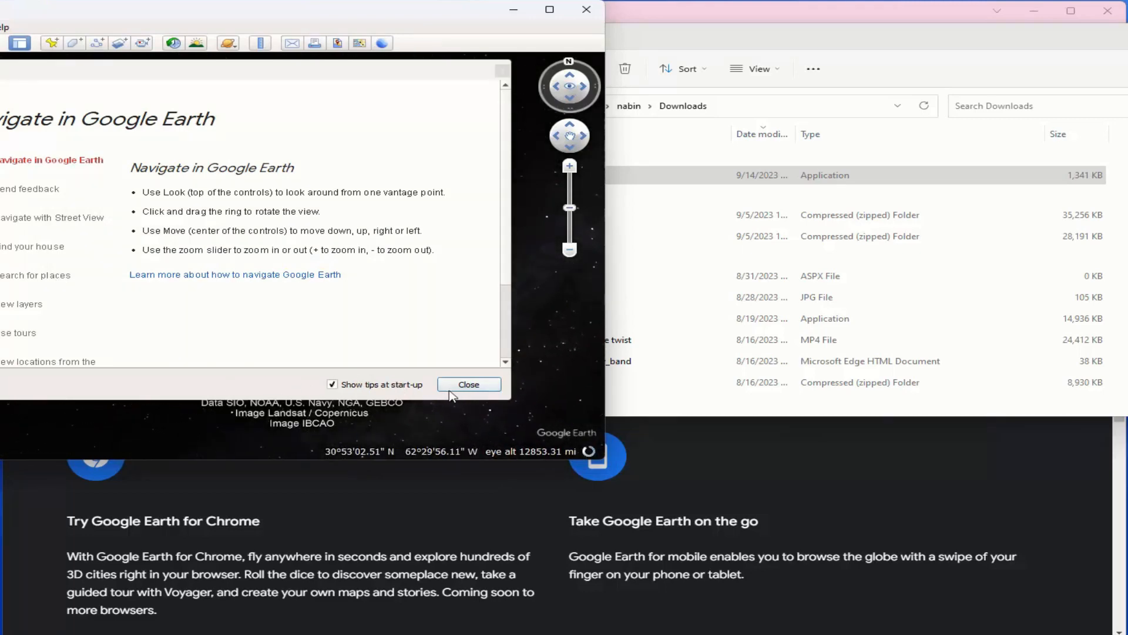
Close the start-up tips and enlarge the Google Earth Pro window to fill the screen.
{"action": "left_click", "coordinate": [468, 385]}
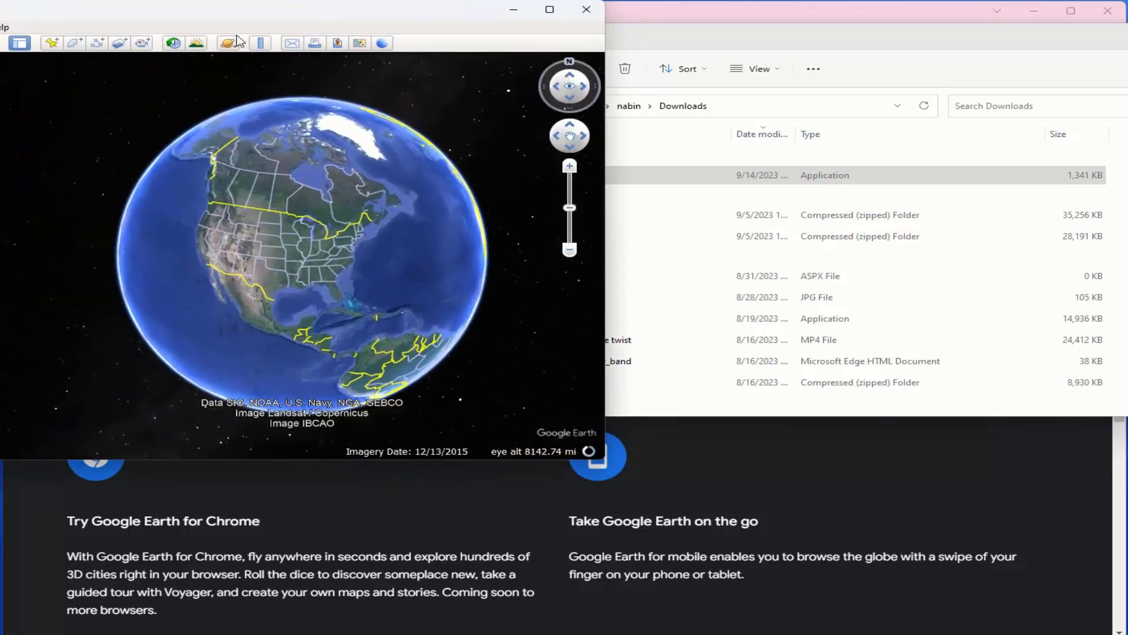
{"action": "left_click_drag", "start_coordinate": [86, 22], "coordinate": [250, 16]}
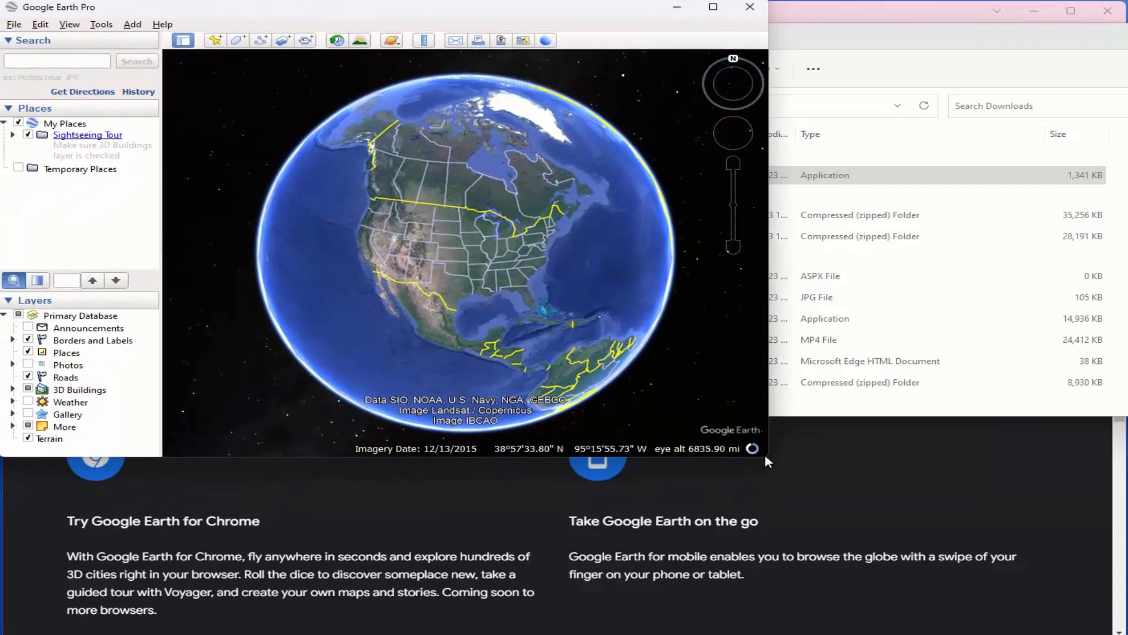
{"action": "left_click_drag", "start_coordinate": [784, 470], "coordinate": [1125, 634]}
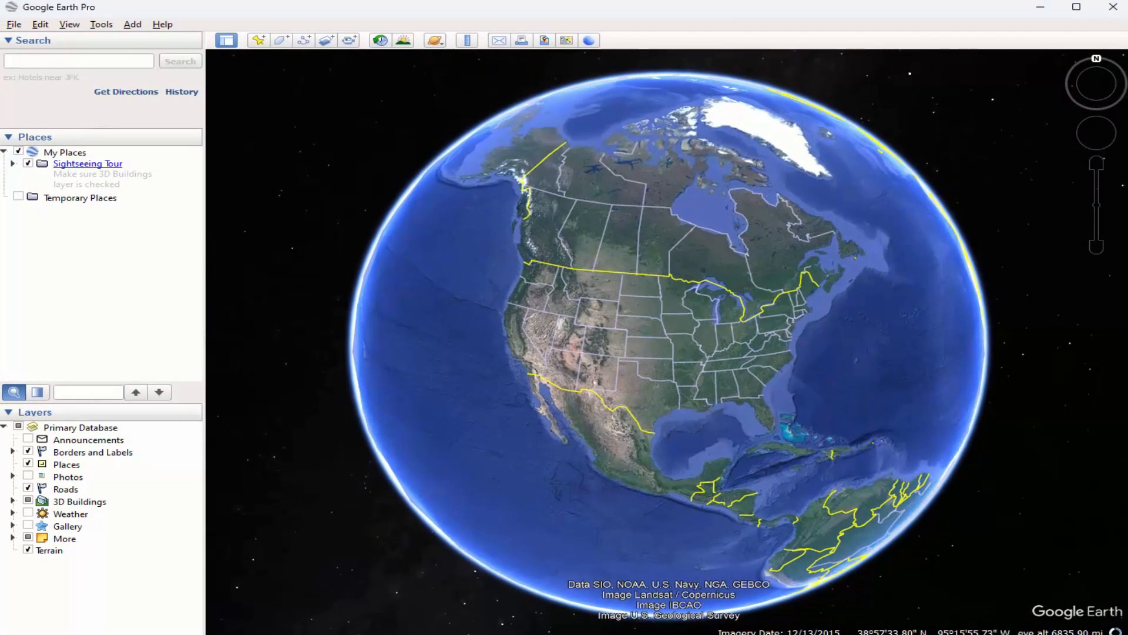
Search for "white house" and fly to the suggested White House on Pennsylvania Avenue in Washington, DC.
{"action": "left_click", "coordinate": [48, 61]}
{"action": "type", "text": "white house"}
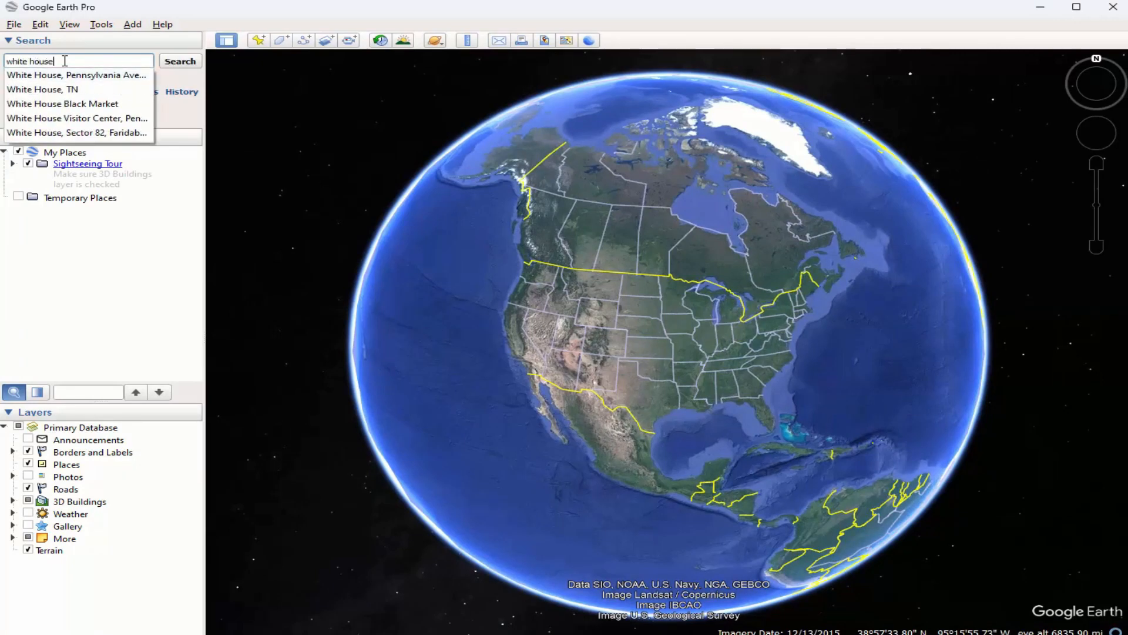
{"action": "key", "text": "Down"}
{"action": "key", "text": "Return"}
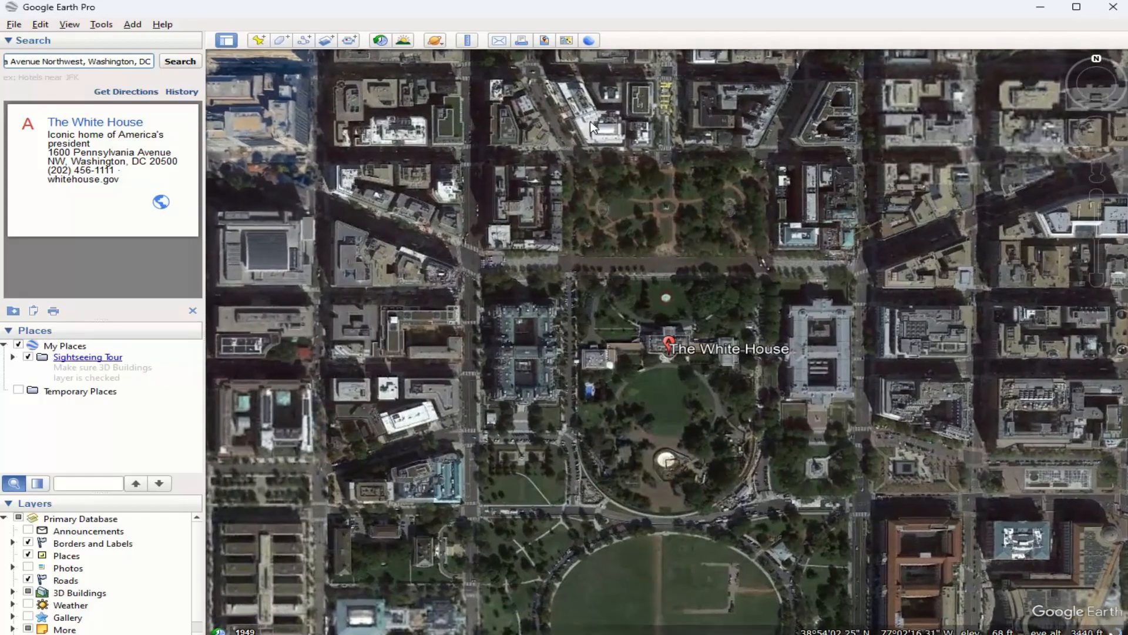
Add a placemark named "white house" to My Places, leaving it at its default map position.
{"action": "scroll", "coordinate": [597, 153], "scroll_direction": "down", "scroll_amount": 3}
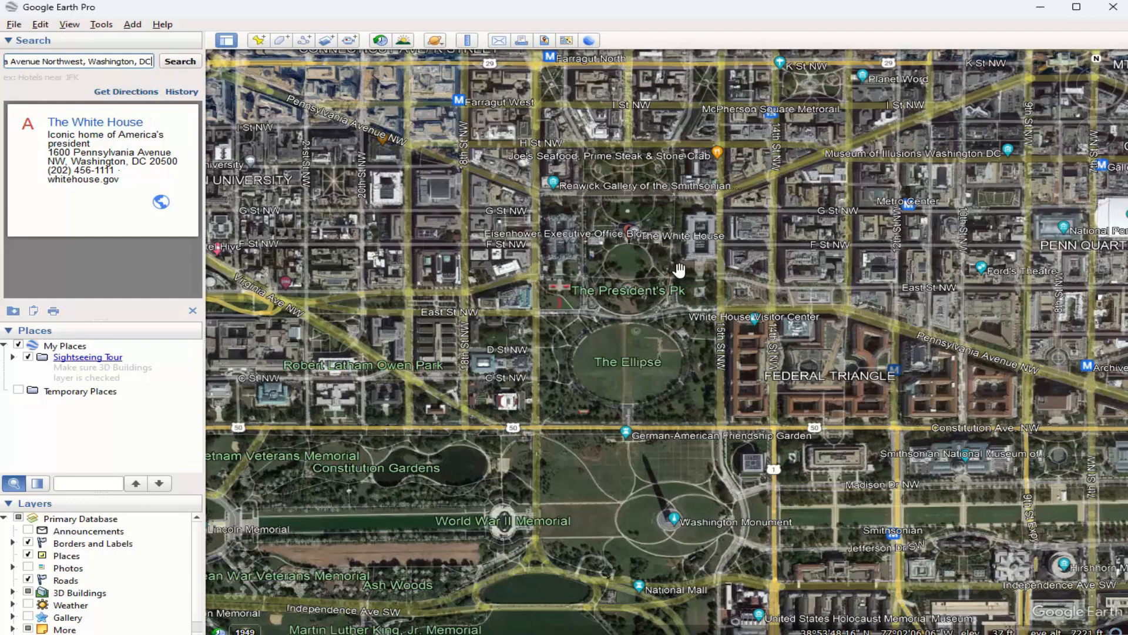
{"action": "scroll", "coordinate": [642, 245], "scroll_direction": "up", "scroll_amount": 2}
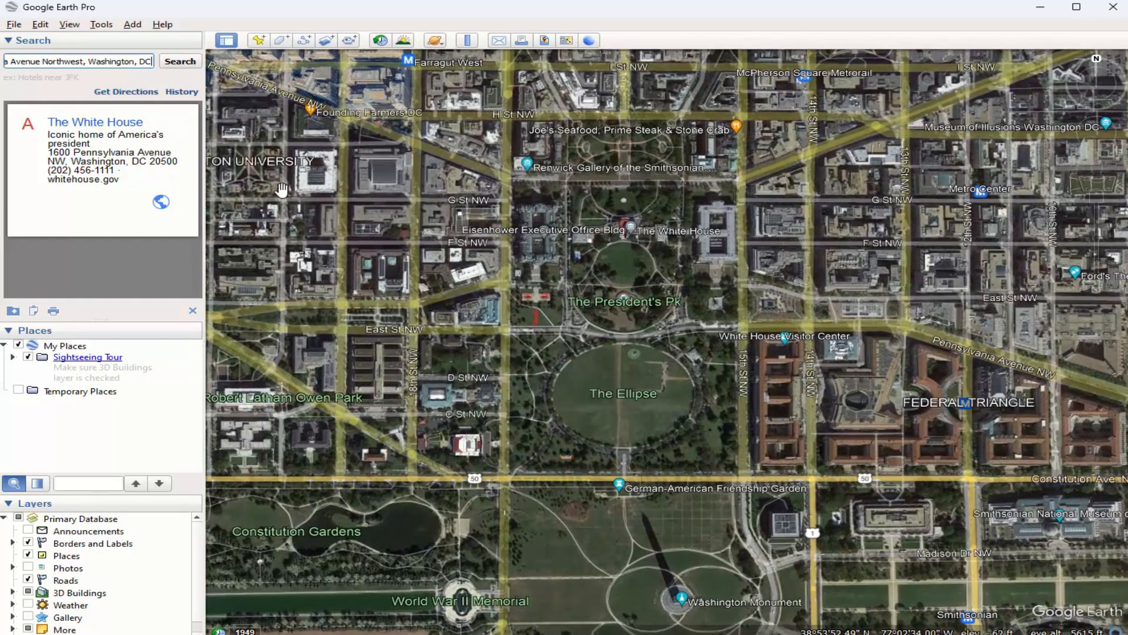
{"action": "left_click", "coordinate": [258, 40]}
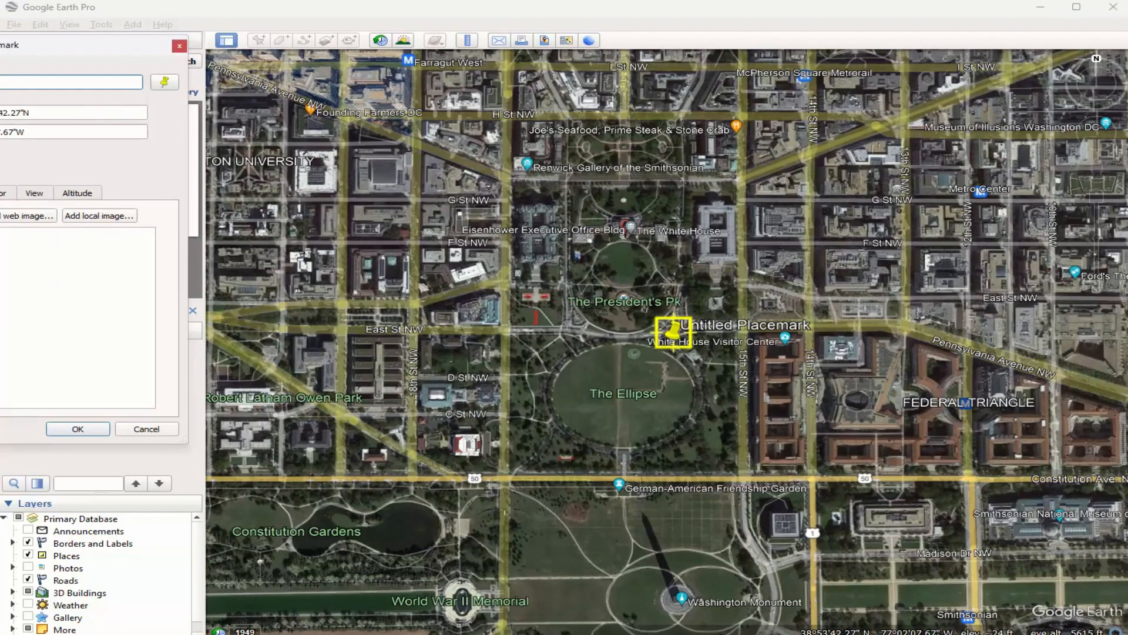
{"action": "type", "text": "White house"}
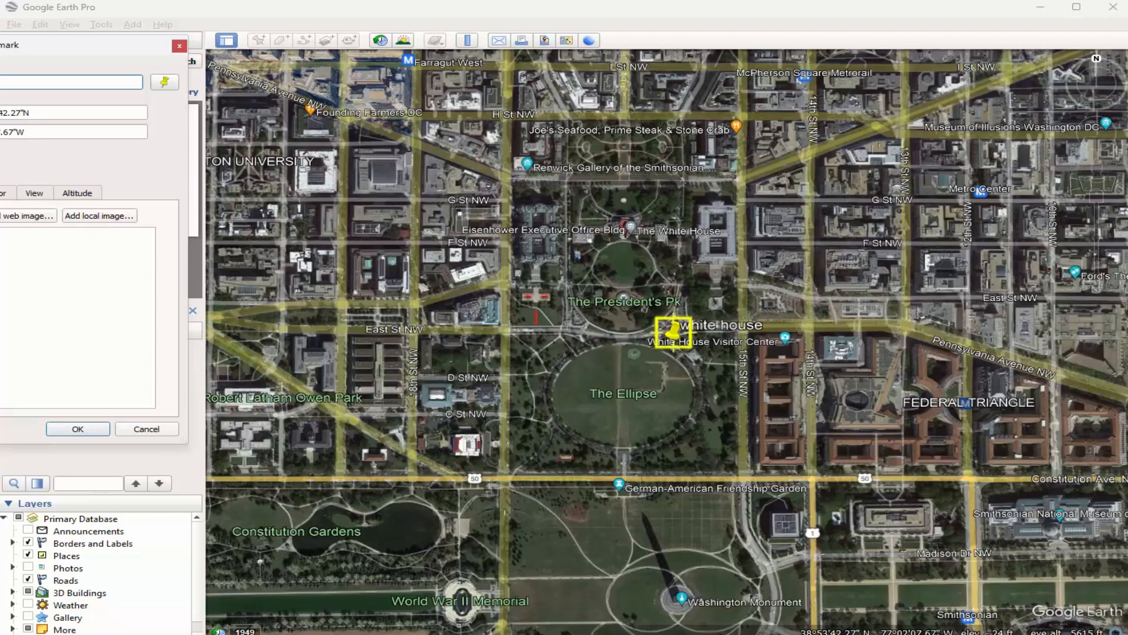
{"action": "left_click", "coordinate": [89, 430]}
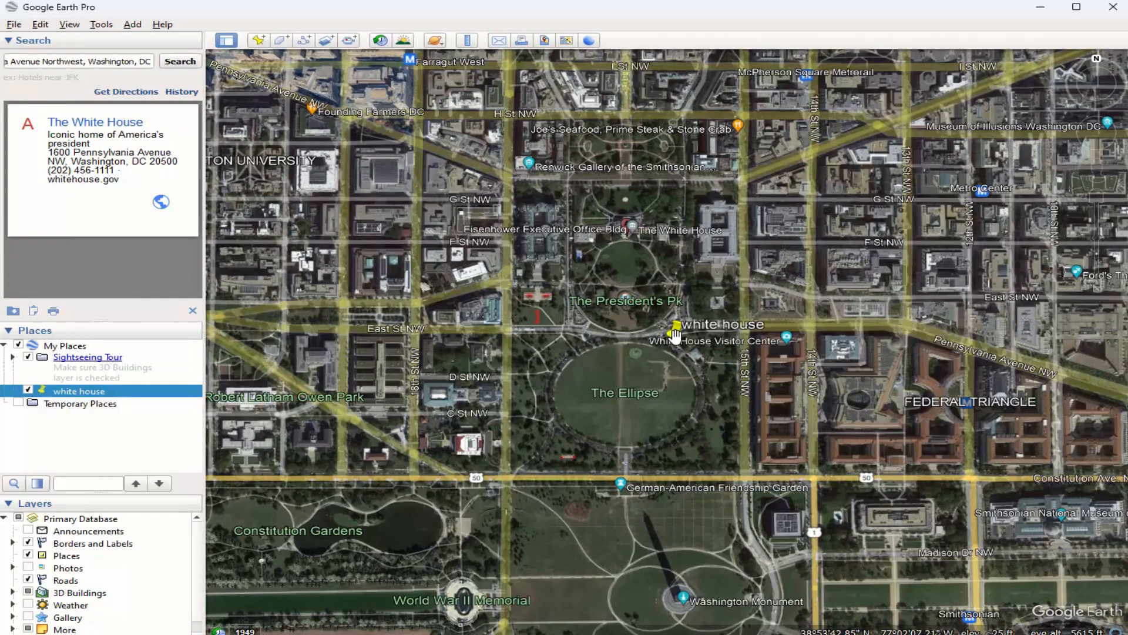
Edit the "white house" placemark's properties and move its pin onto the White House building, saving the new position.
{"action": "mouse_move", "coordinate": [675, 335]}
{"action": "left_mouse_down"}
{"action": "mouse_move", "coordinate": [659, 307]}
{"action": "mouse_move", "coordinate": [664, 319]}
{"action": "left_mouse_up"}
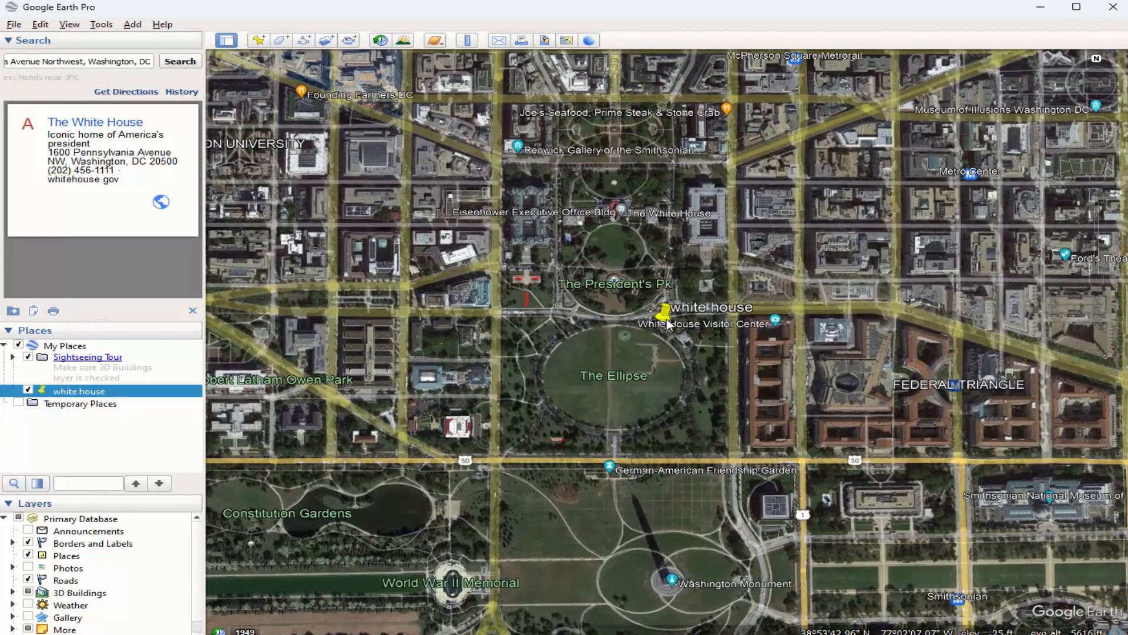
{"action": "double_click", "coordinate": [73, 392]}
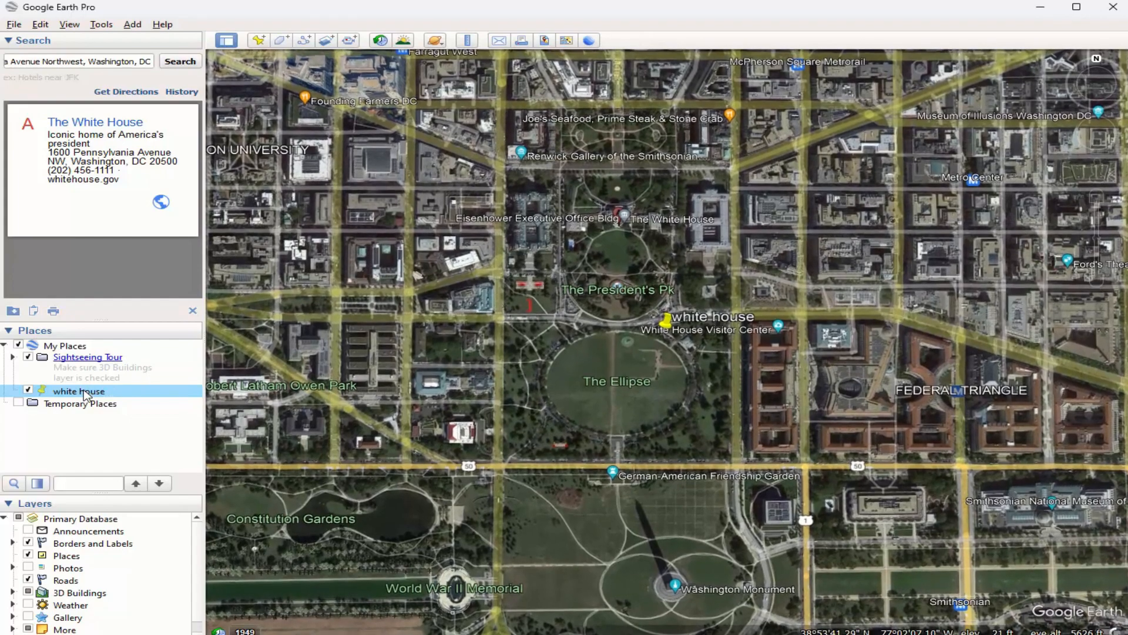
{"action": "right_click", "coordinate": [86, 389]}
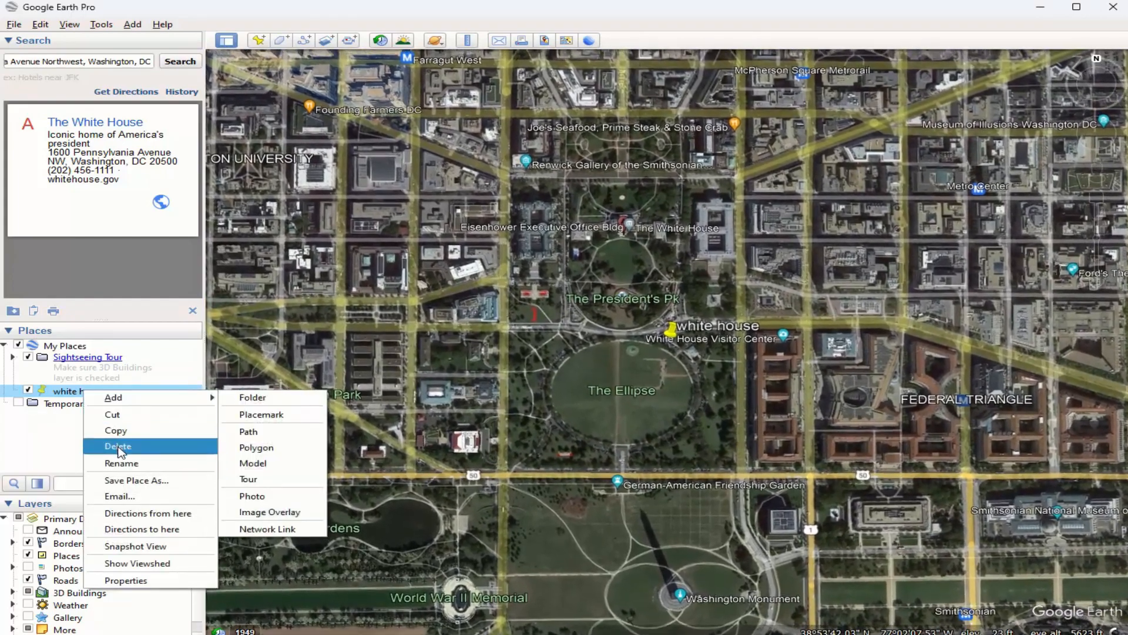
{"action": "left_click", "coordinate": [125, 580]}
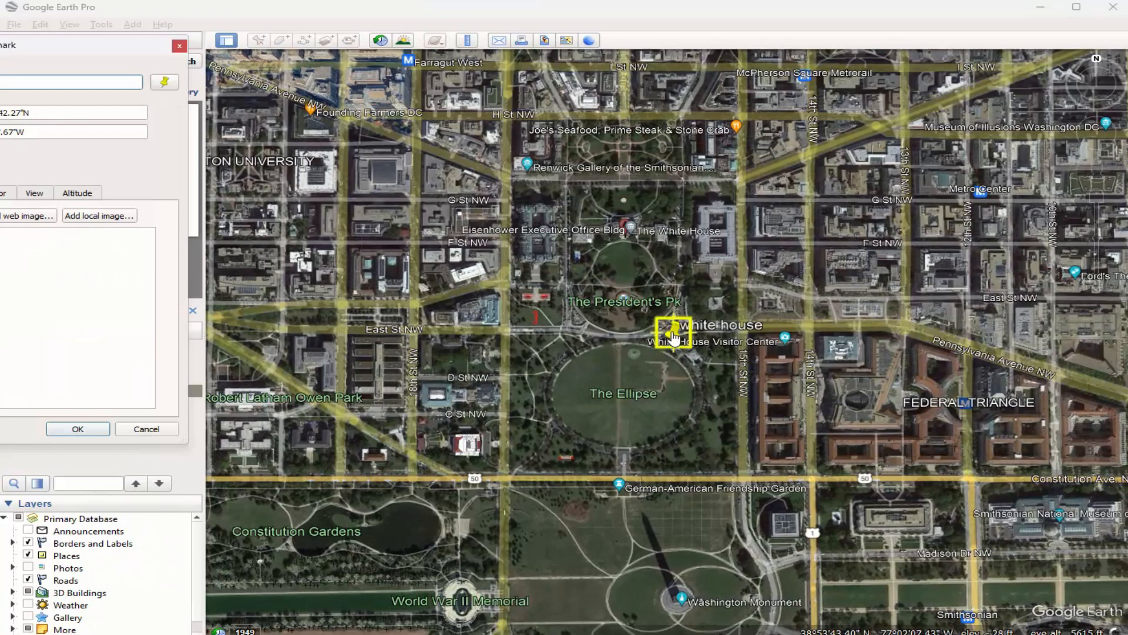
{"action": "left_click_drag", "start_coordinate": [674, 338], "coordinate": [632, 223]}
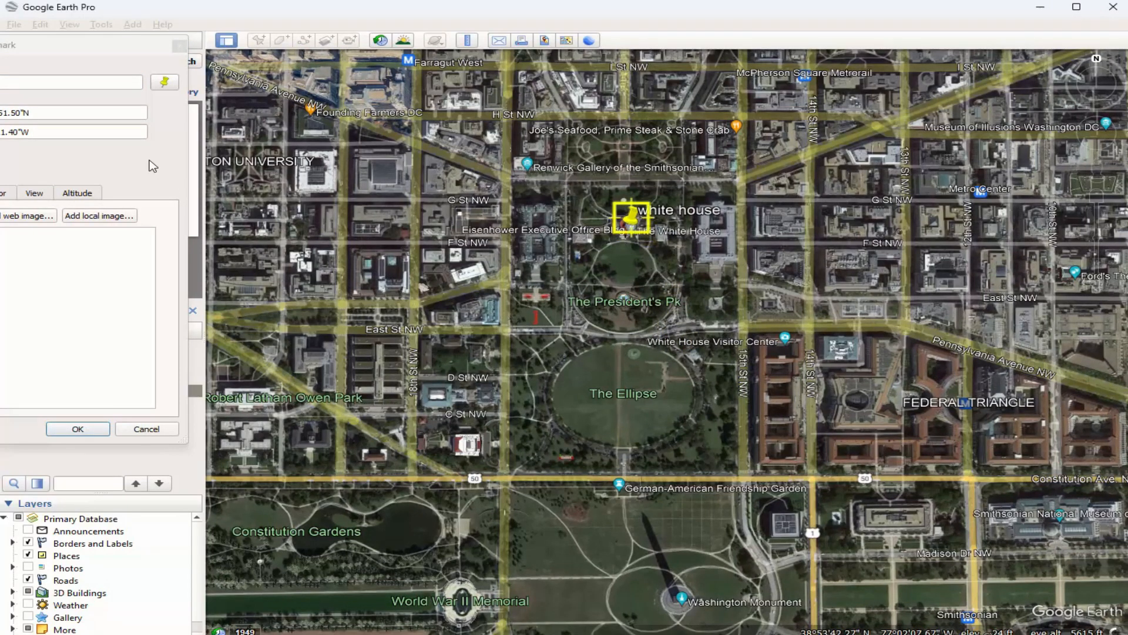
{"action": "left_click", "coordinate": [78, 428]}
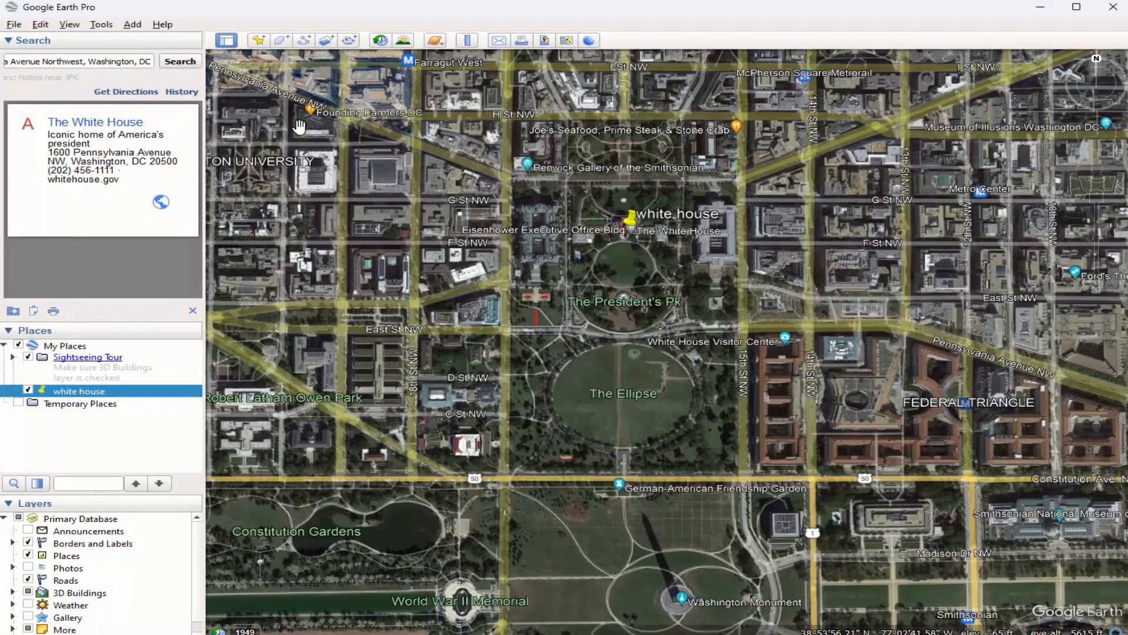
Add a second placemark named "washington monument" and position its pin on the Washington Monument.
{"action": "left_click", "coordinate": [259, 41]}
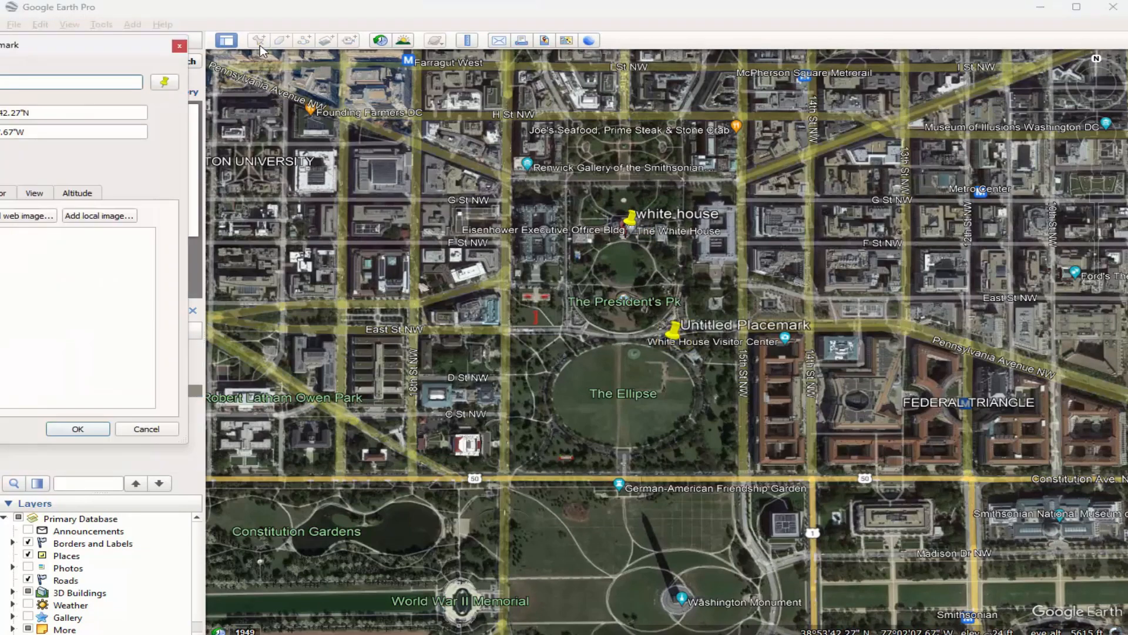
{"action": "type", "text": "washington monument"}
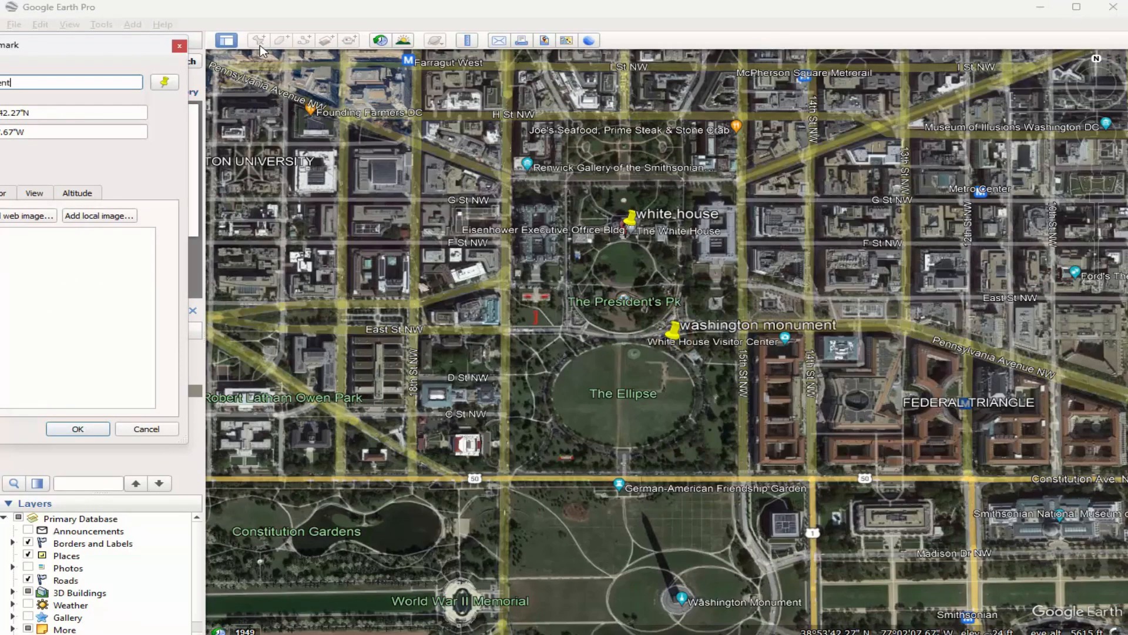
{"action": "left_click_drag", "start_coordinate": [672, 347], "coordinate": [680, 617]}
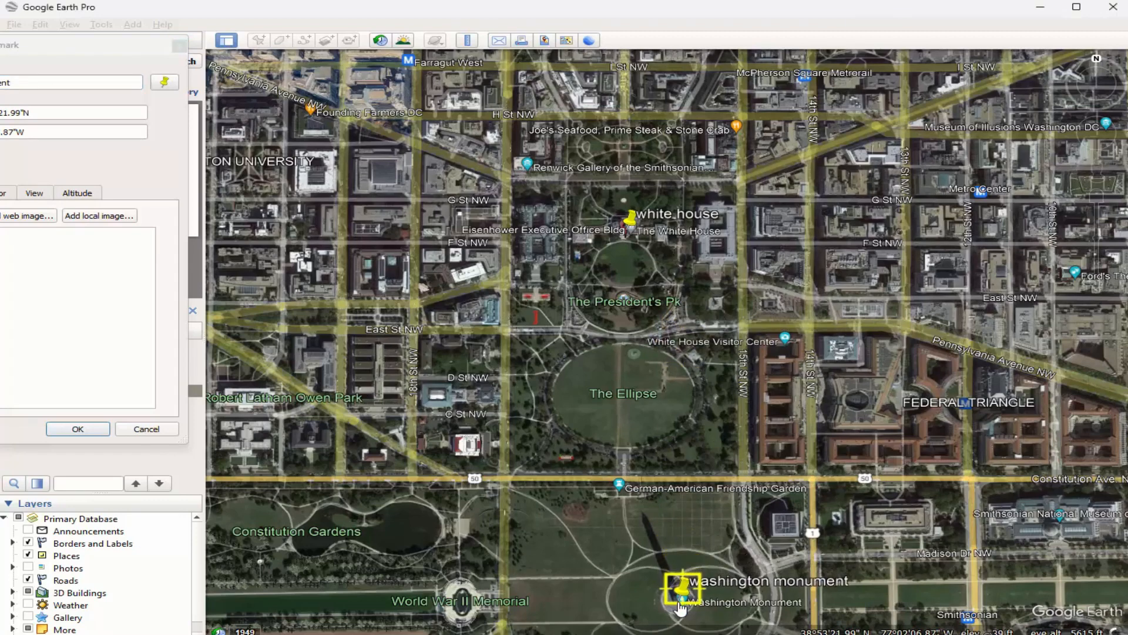
{"action": "left_click", "coordinate": [78, 429]}
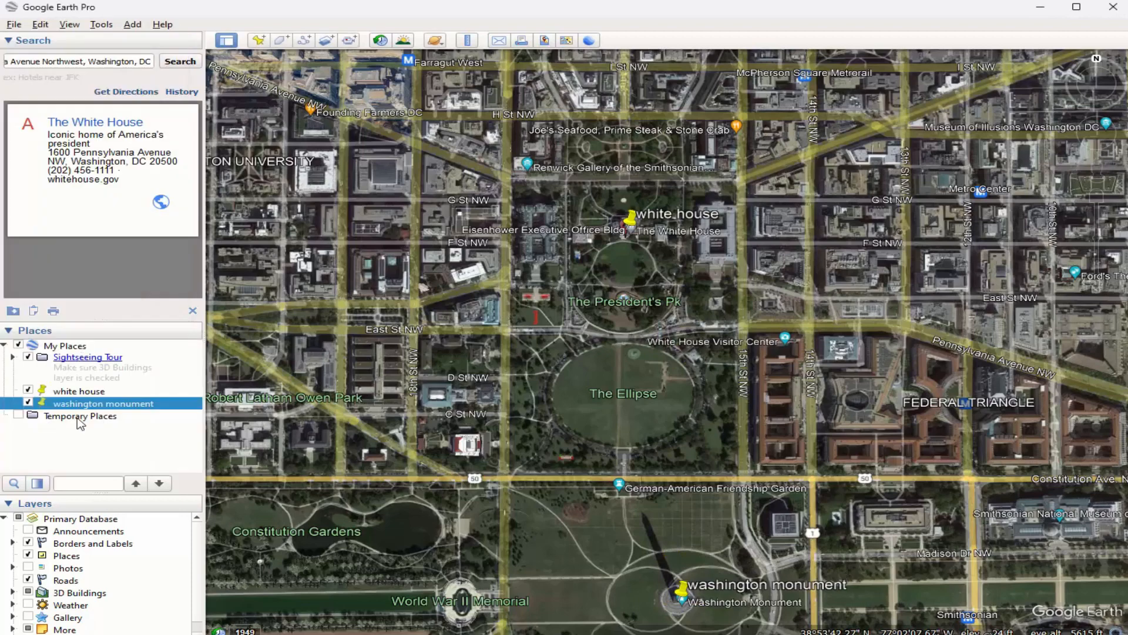
Draw a path from the White House along 15th St NW to the Washington Monument with the Add Path tool.
{"action": "left_click", "coordinate": [305, 42]}
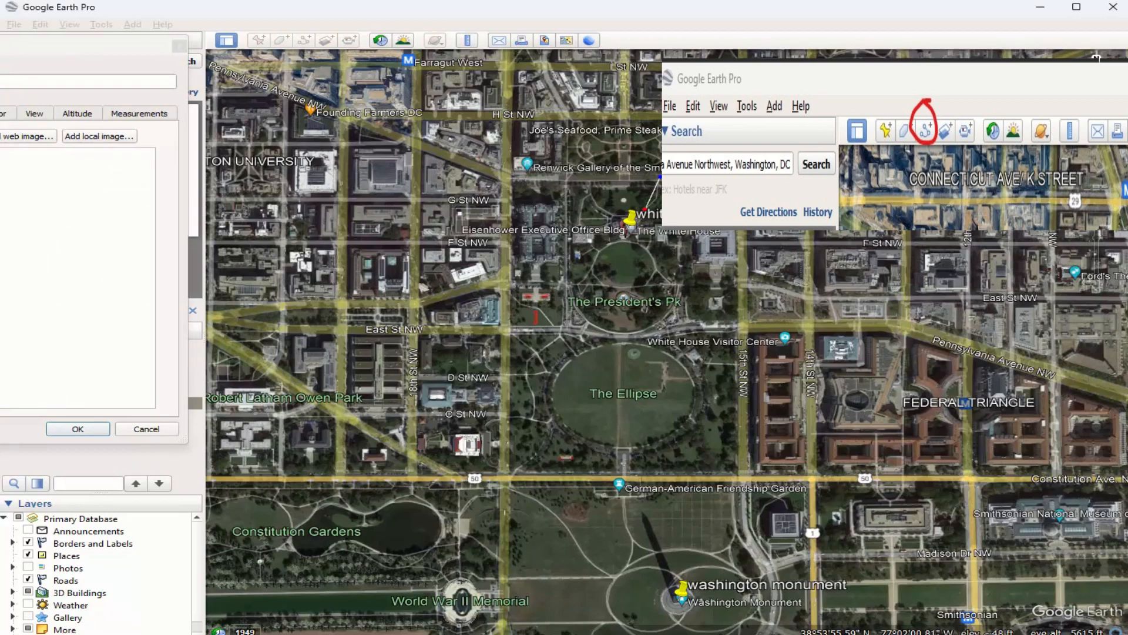
{"action": "left_click", "coordinate": [752, 471]}
{"action": "left_click", "coordinate": [754, 527]}
{"action": "left_click", "coordinate": [780, 571]}
{"action": "left_click", "coordinate": [755, 578]}
{"action": "left_click", "coordinate": [736, 571]}
{"action": "left_click", "coordinate": [696, 569]}
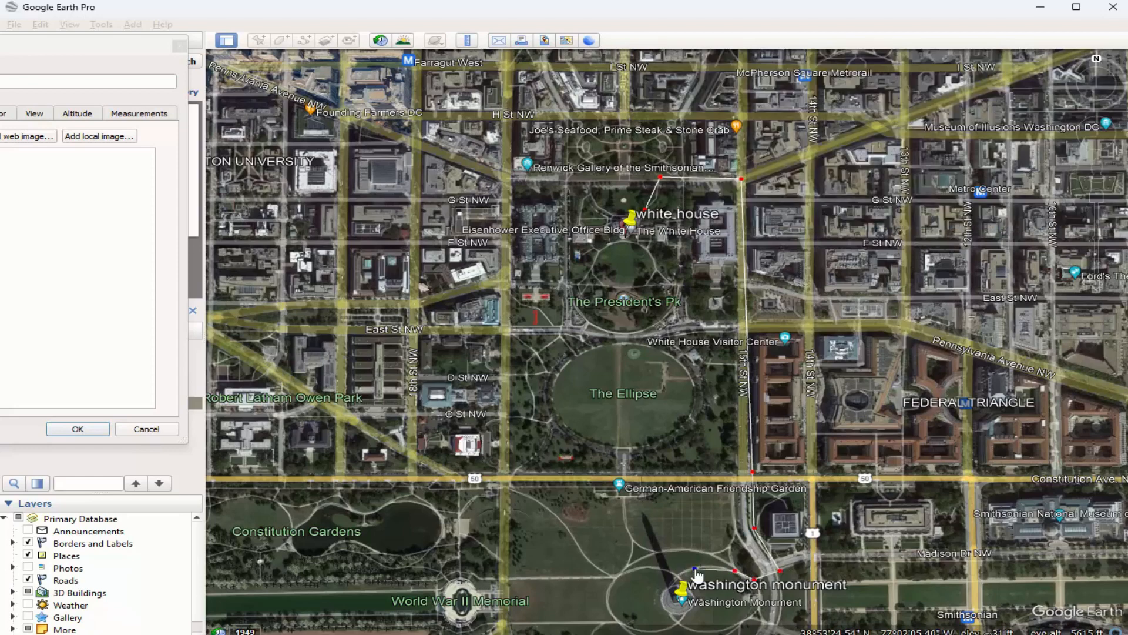
{"action": "left_click", "coordinate": [680, 578]}
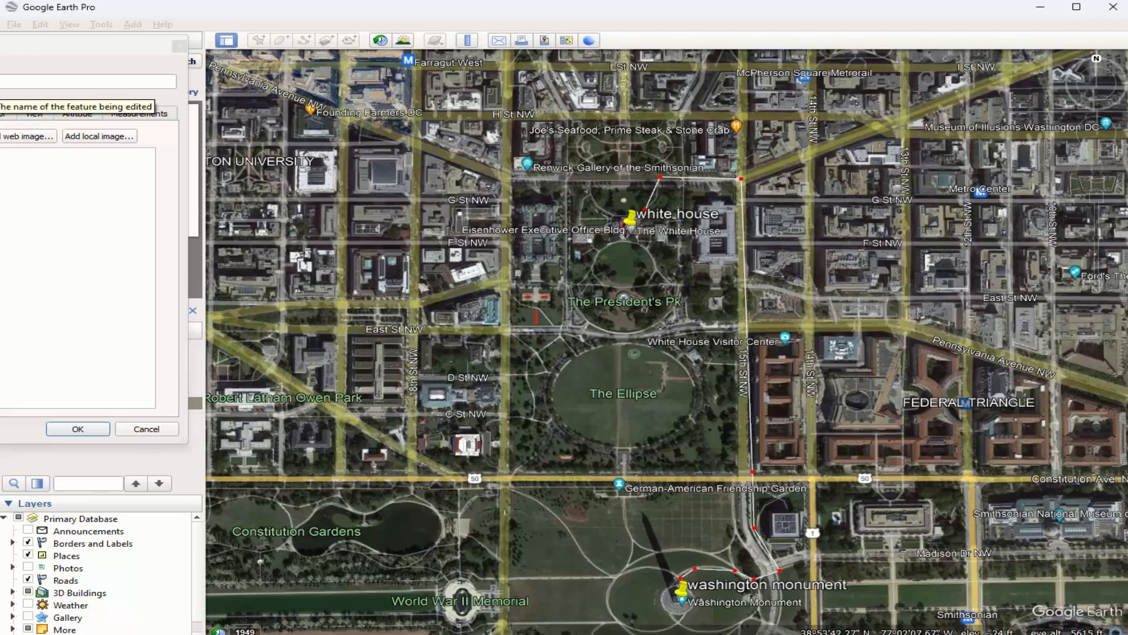
Name the path "white house to washington monument" and save it to My Places.
{"action": "key", "text": "Up"}
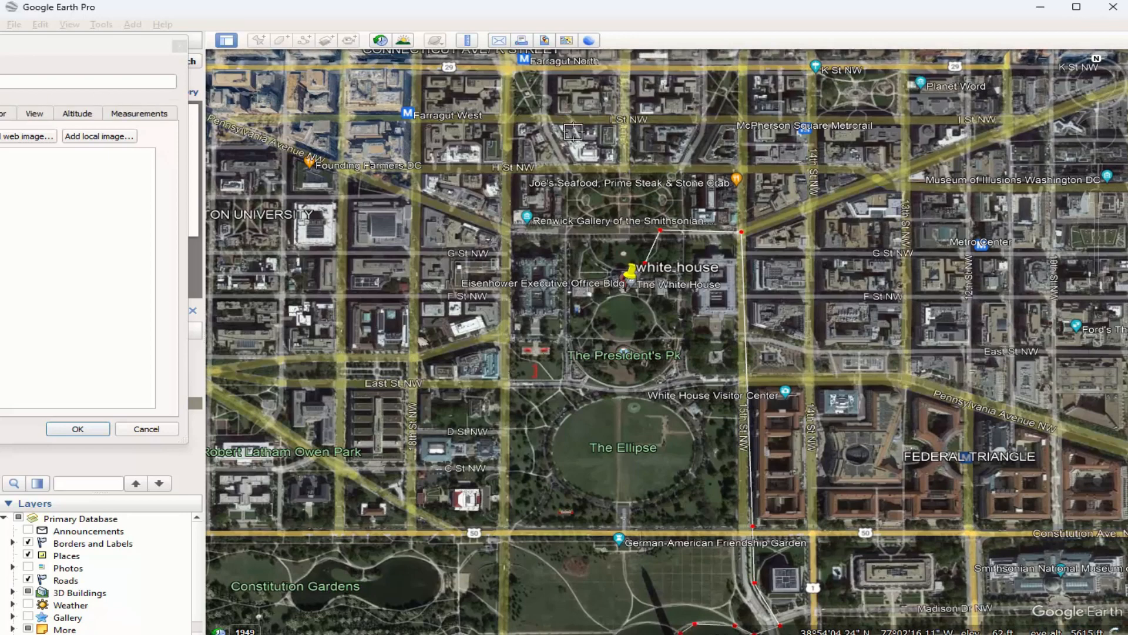
{"action": "scroll", "coordinate": [567, 141], "scroll_direction": "down", "scroll_amount": 2}
{"action": "left_click", "coordinate": [33, 80]}
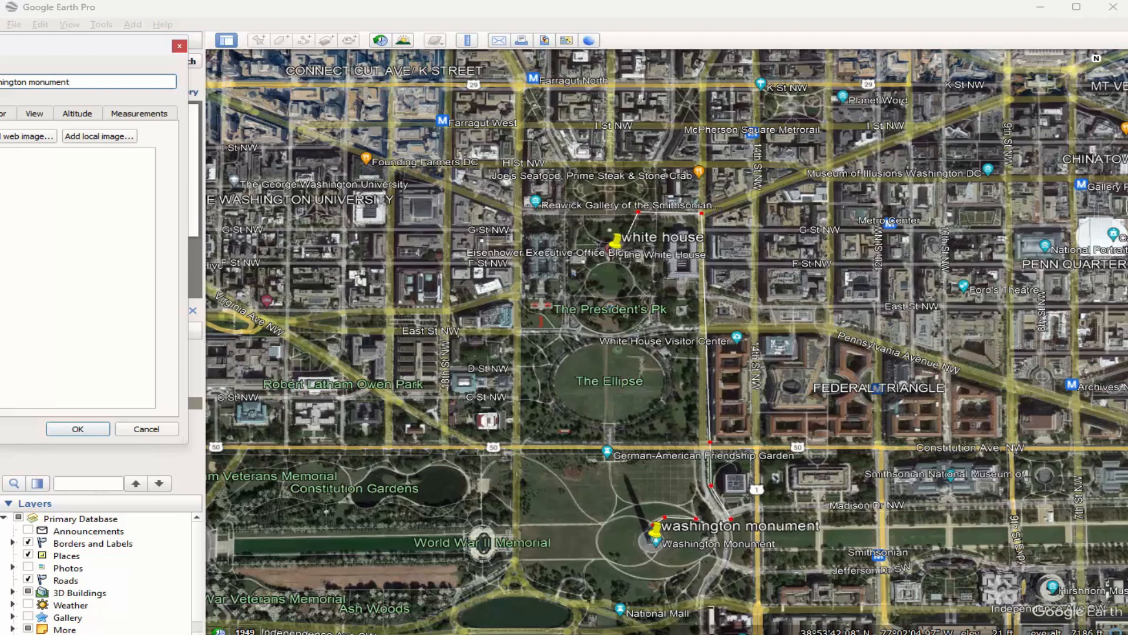
{"action": "left_click", "coordinate": [94, 431]}
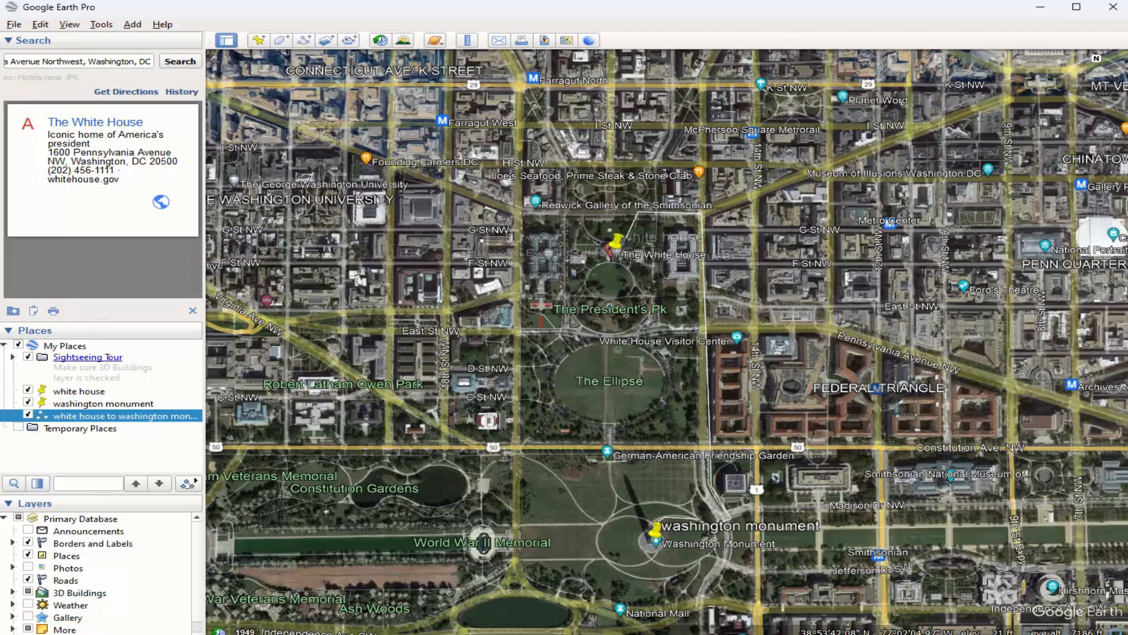
Save the "white house" placemark as a KMZ file named "white house" in the Documents folder.
{"action": "right_click", "coordinate": [62, 392]}
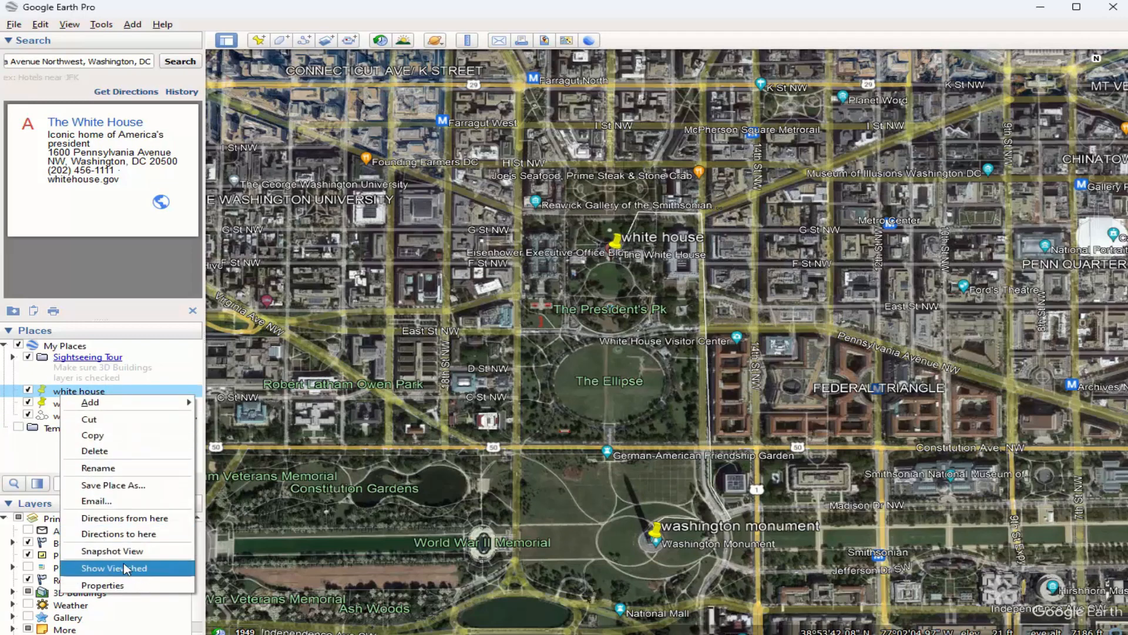
{"action": "left_click", "coordinate": [123, 487]}
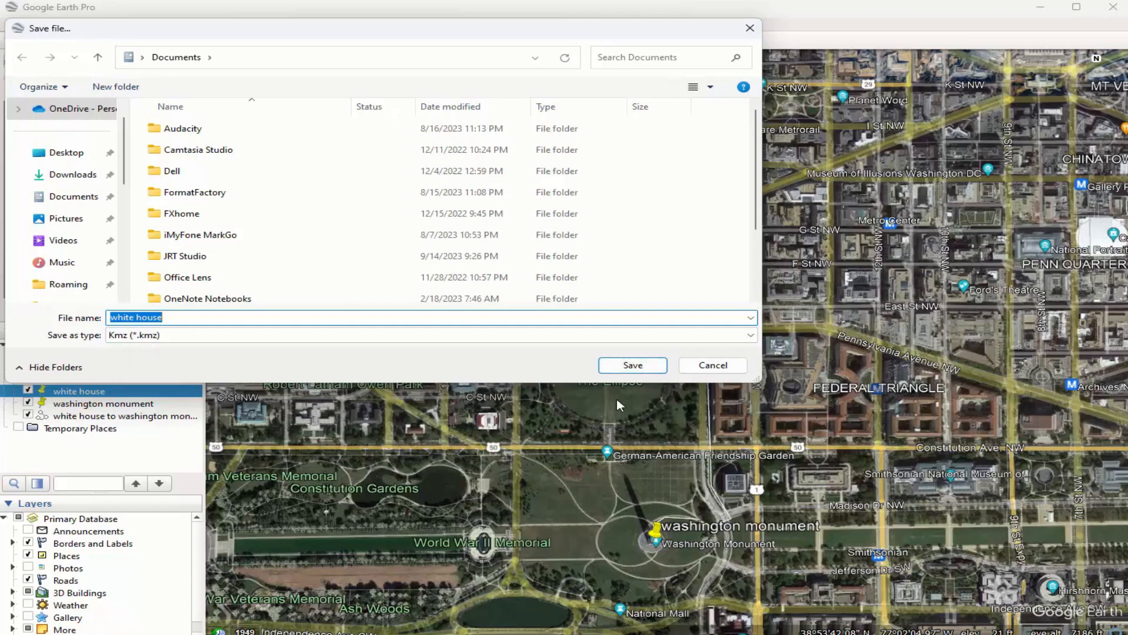
{"action": "left_click", "coordinate": [632, 369]}
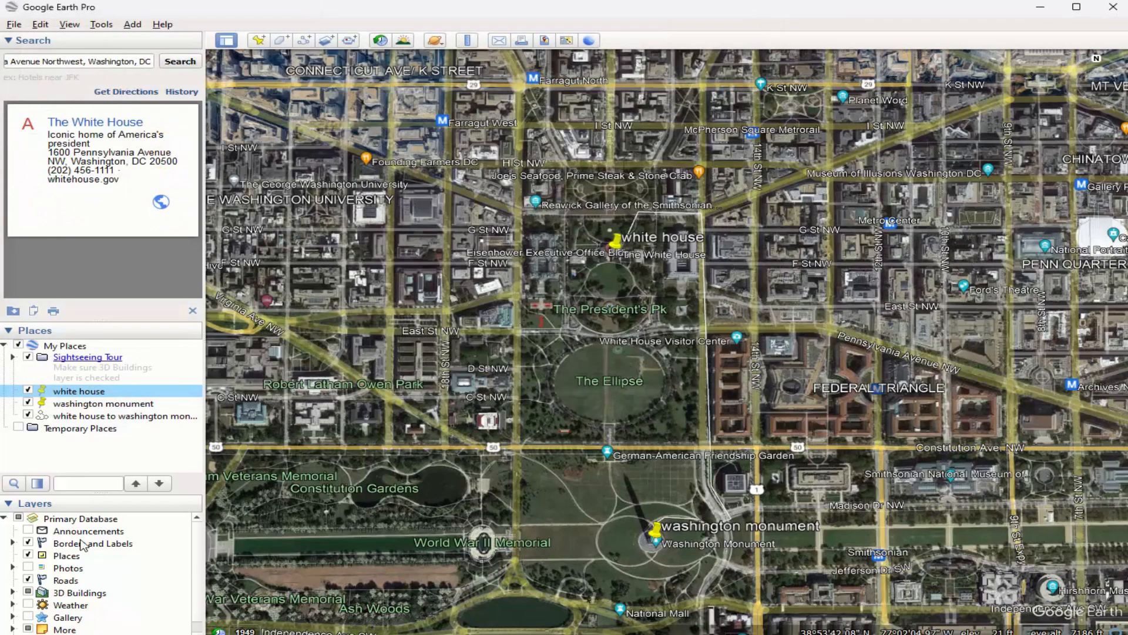
Save the "washington monument" placemark as a KMZ file named "washington monument" in the Documents folder.
{"action": "right_click", "coordinate": [82, 404]}
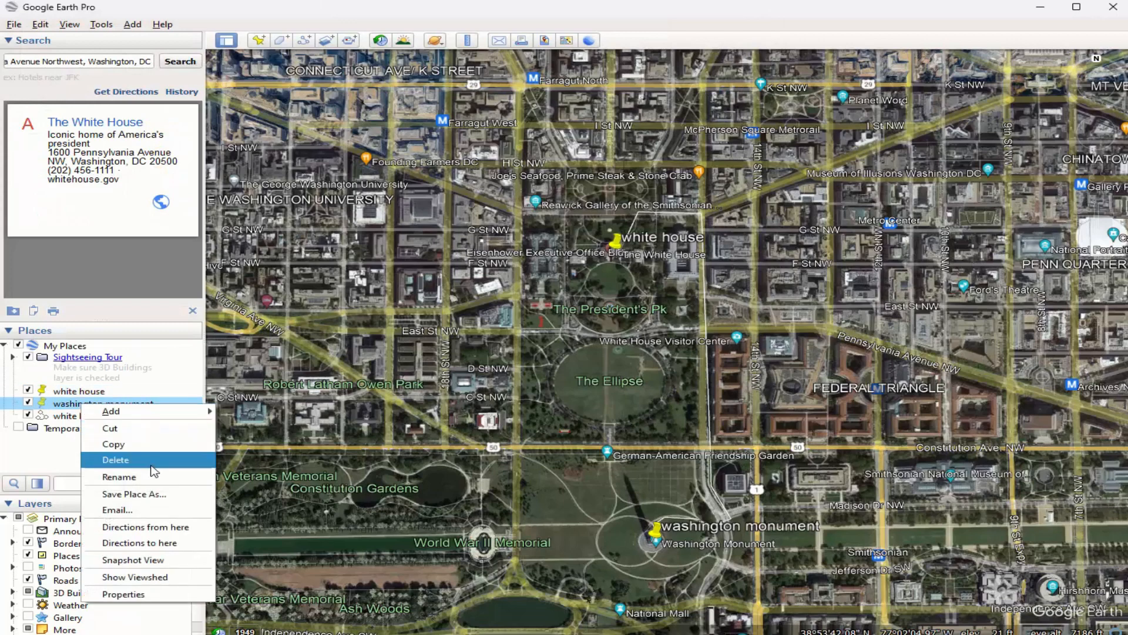
{"action": "left_click", "coordinate": [162, 494]}
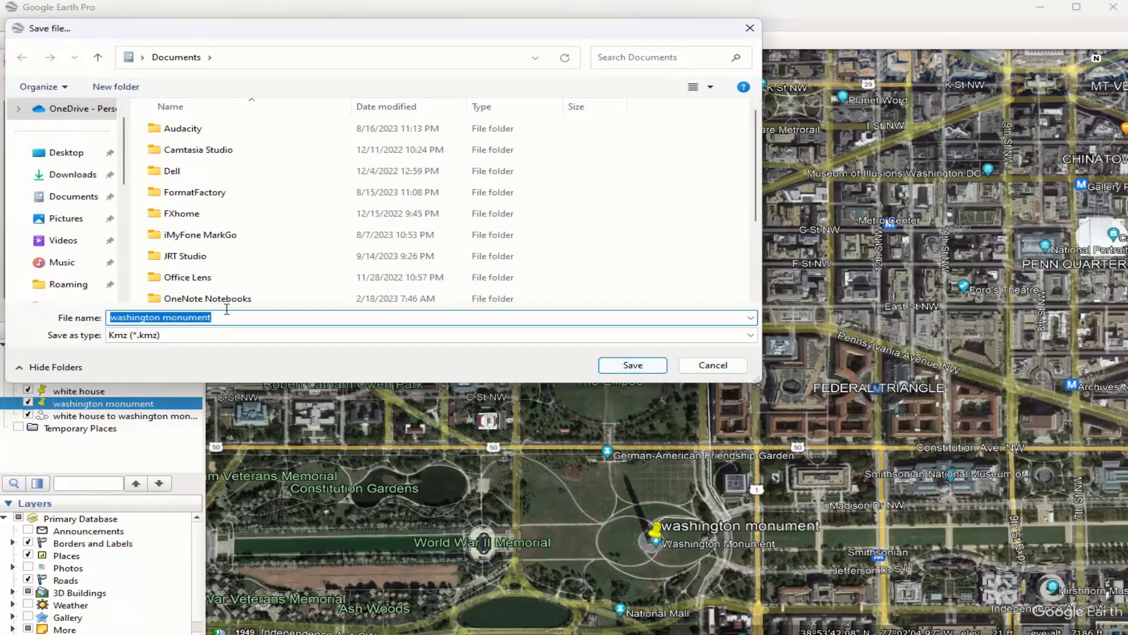
{"action": "left_click", "coordinate": [68, 197]}
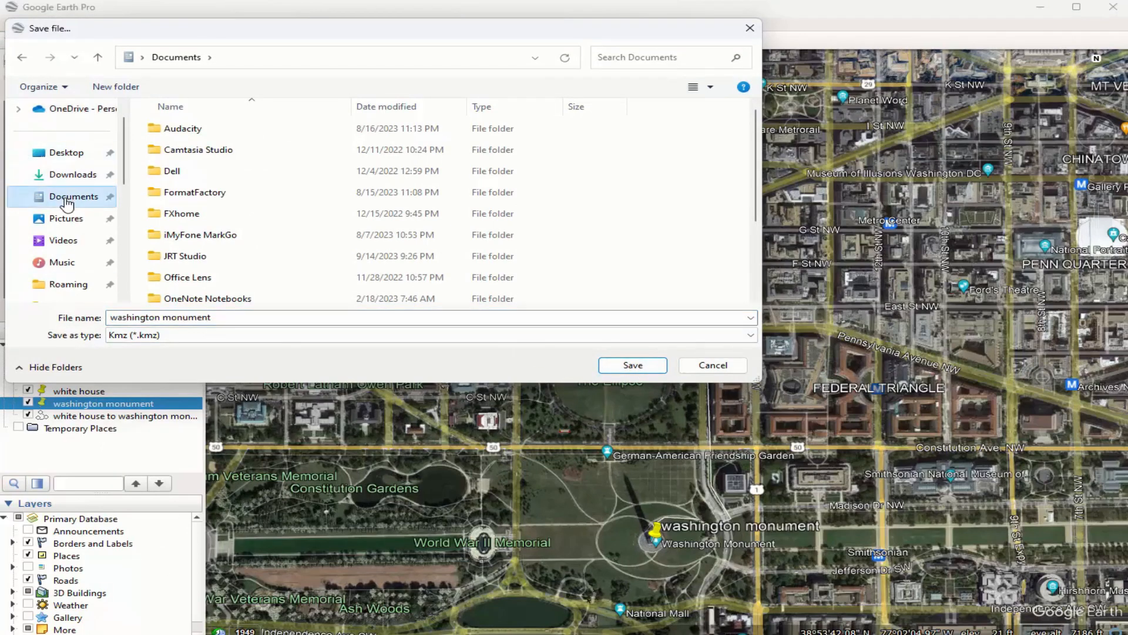
{"action": "scroll", "coordinate": [67, 198], "scroll_direction": "up", "scroll_amount": 1}
{"action": "scroll", "coordinate": [71, 210], "scroll_direction": "down", "scroll_amount": 4}
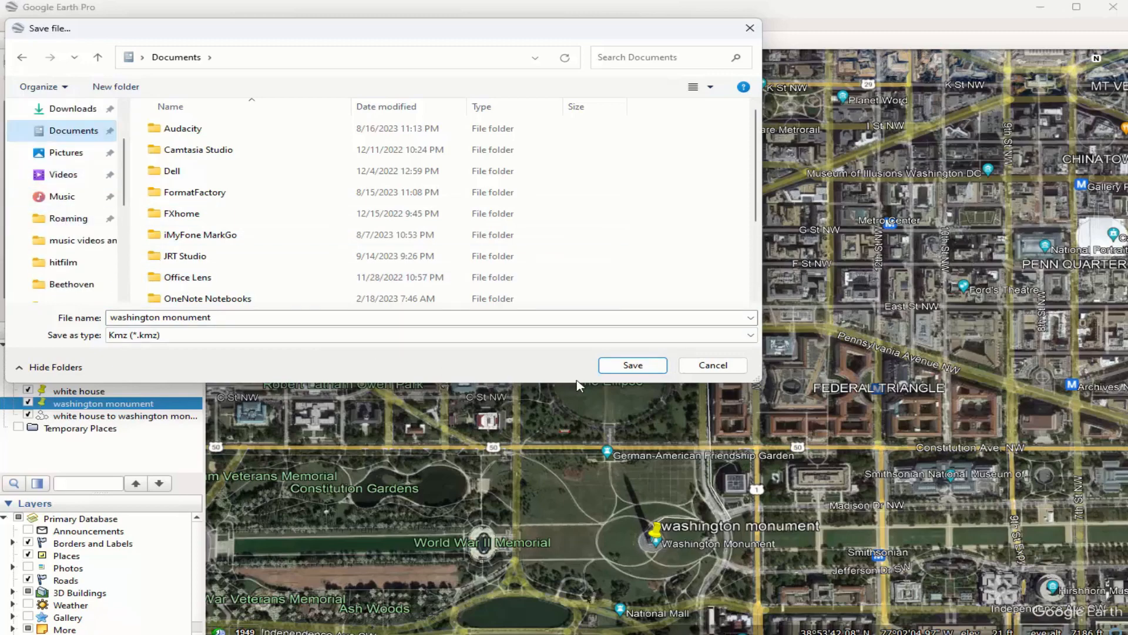
{"action": "left_click", "coordinate": [635, 365]}
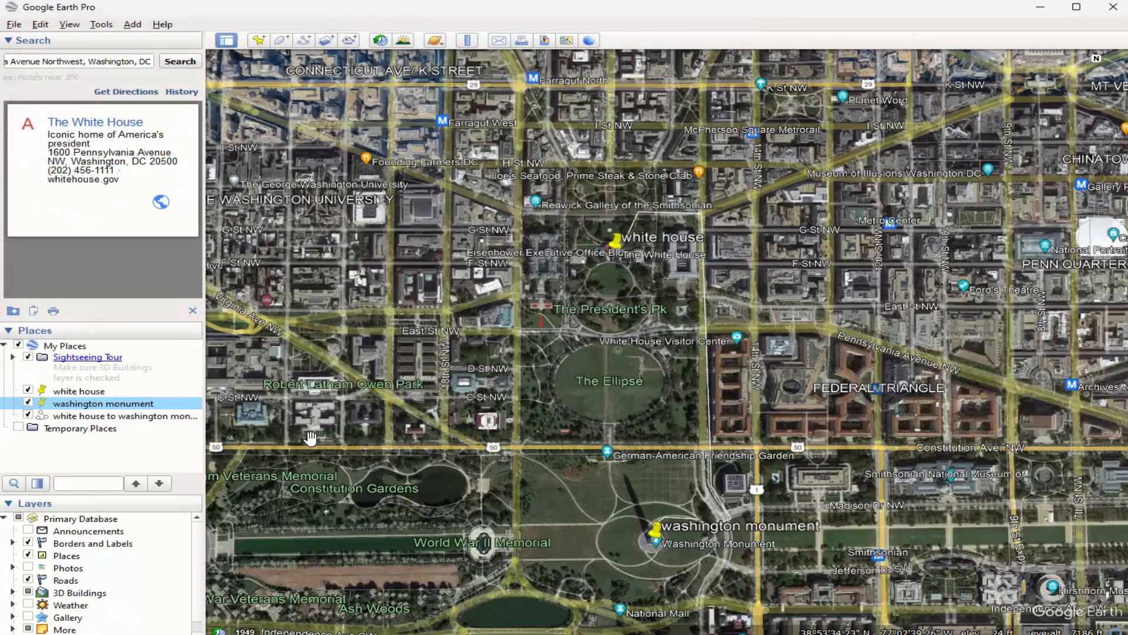
Save the path as a KMZ file named "white house to washington monument" in the Documents folder.
{"action": "right_click", "coordinate": [125, 416]}
{"action": "left_click", "coordinate": [183, 503]}
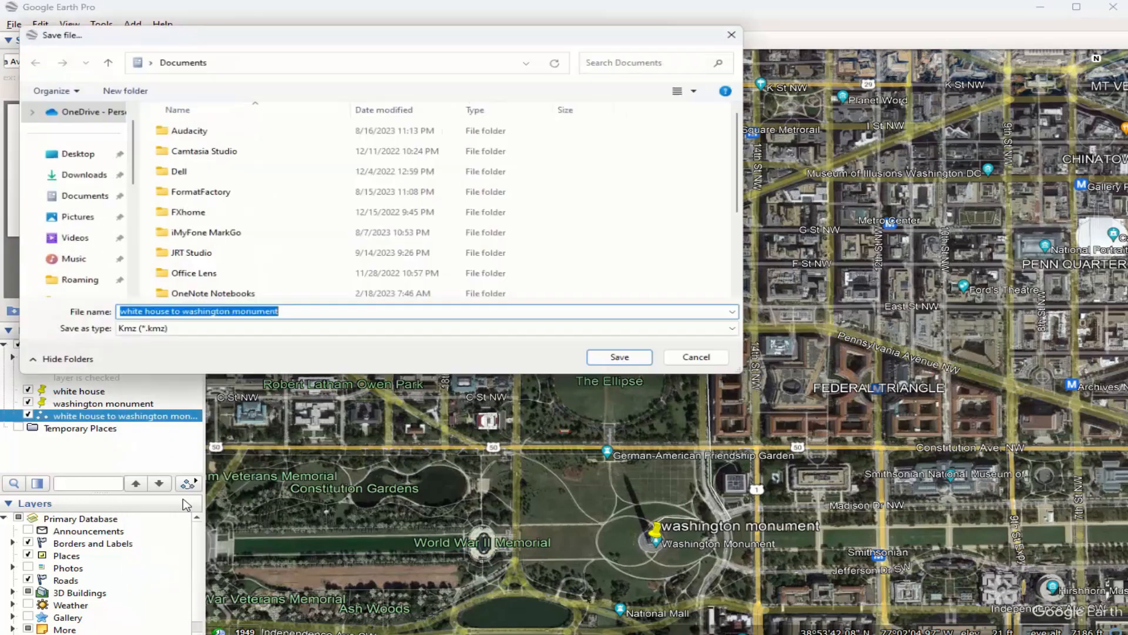
{"action": "left_click", "coordinate": [58, 197]}
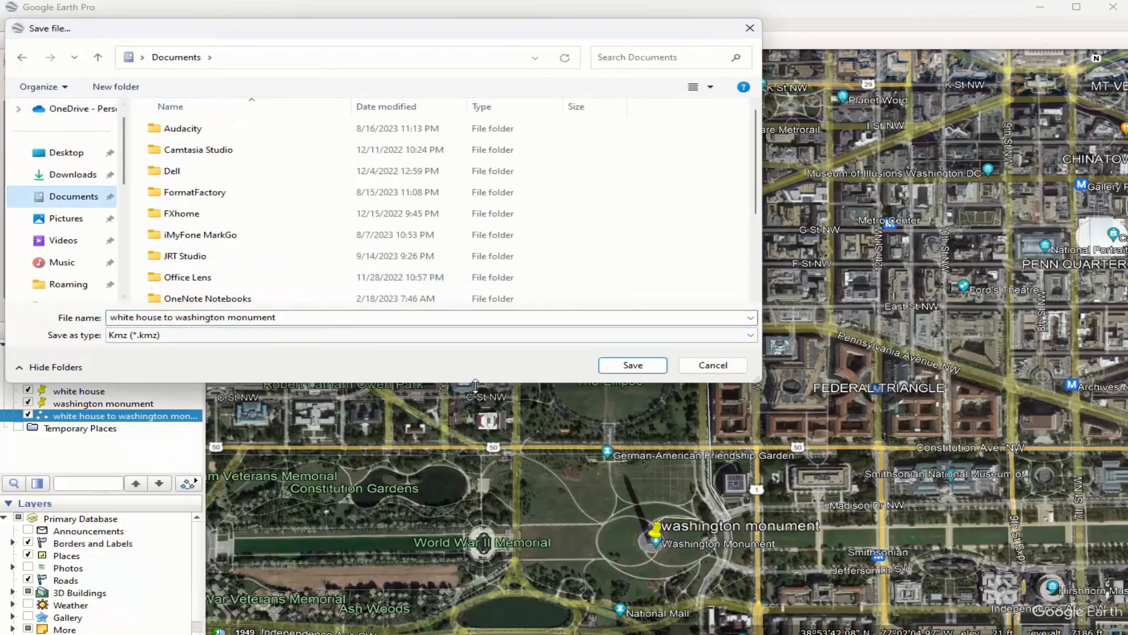
{"action": "left_click", "coordinate": [616, 366]}
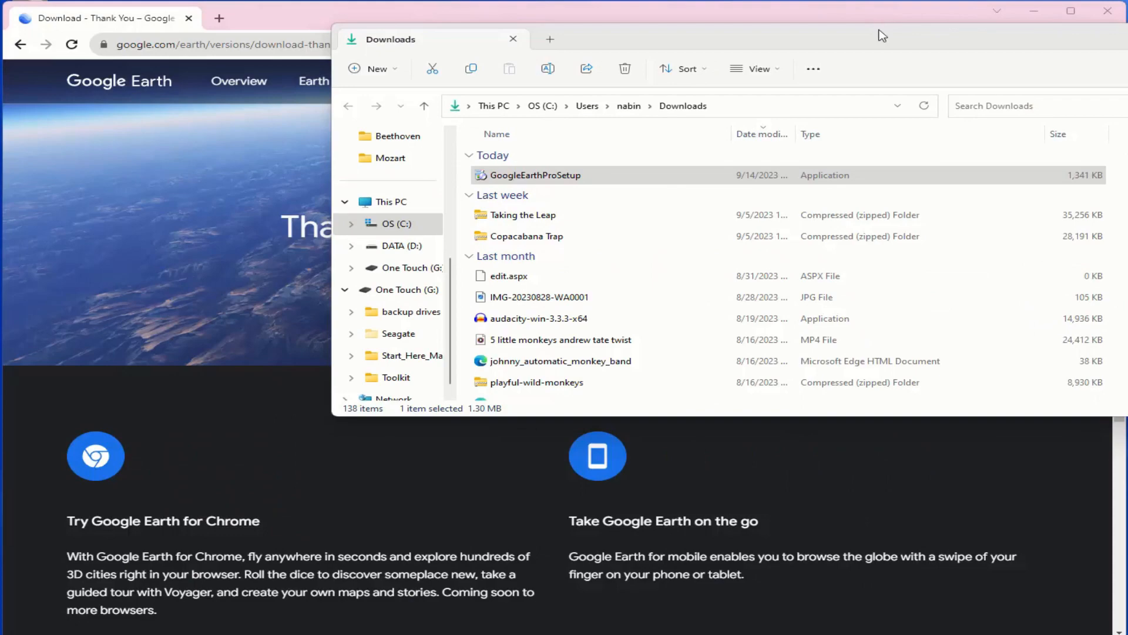
Switch to Chrome, search for "google maps" in a new tab, and open the Google Maps site.
{"action": "left_click_drag", "start_coordinate": [882, 36], "coordinate": [1127, 37]}
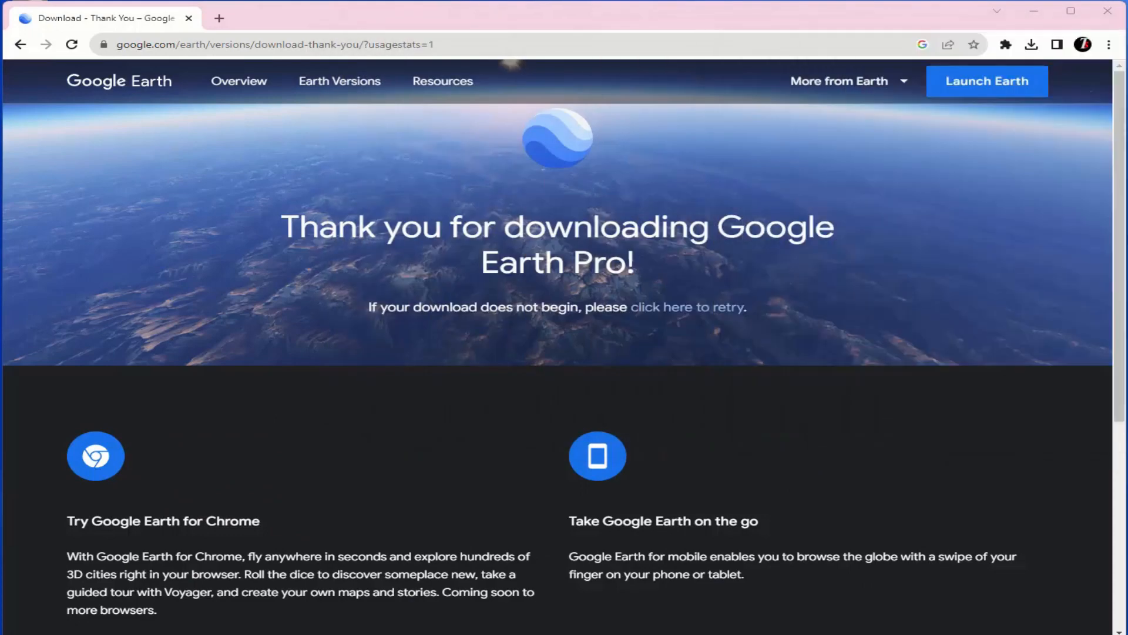
{"action": "left_click", "coordinate": [220, 18]}
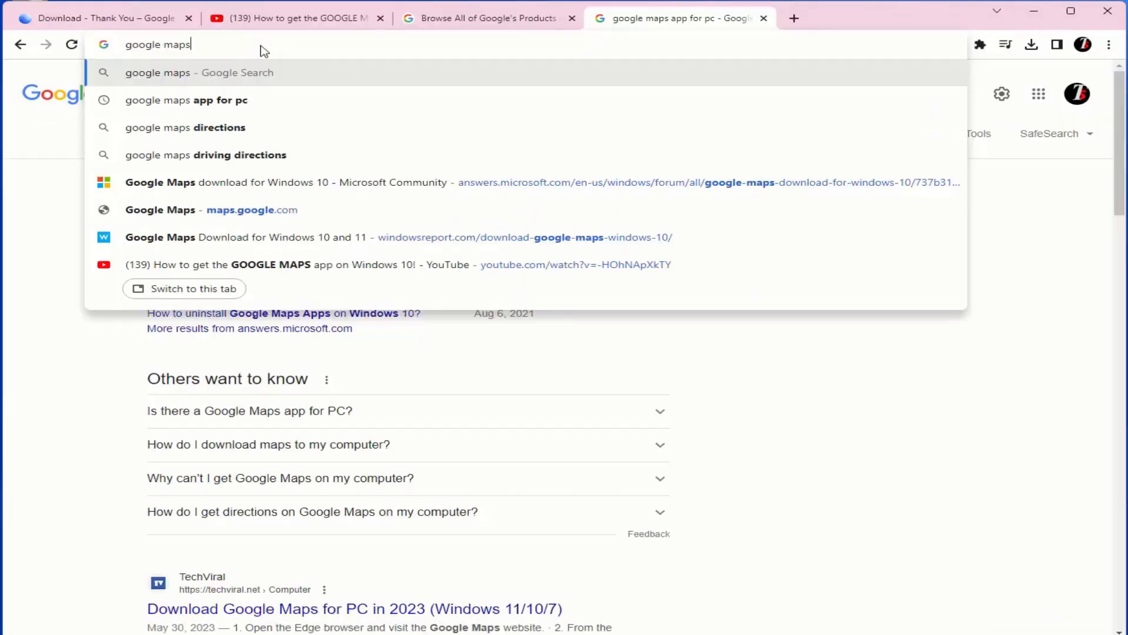
{"action": "key", "text": "Return"}
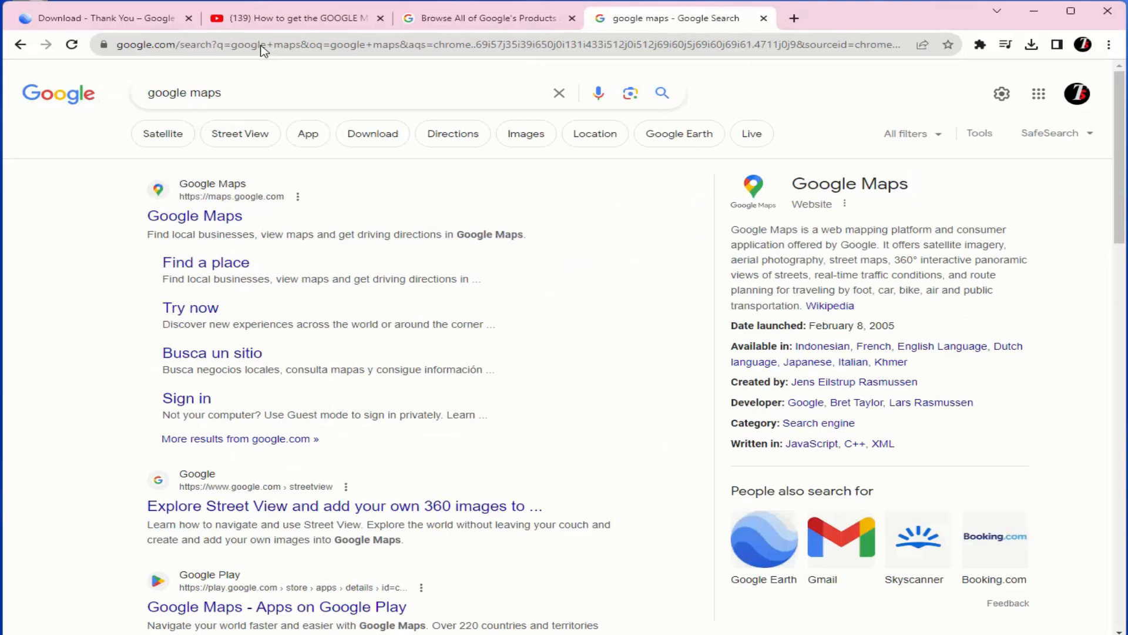
{"action": "left_click", "coordinate": [216, 219]}
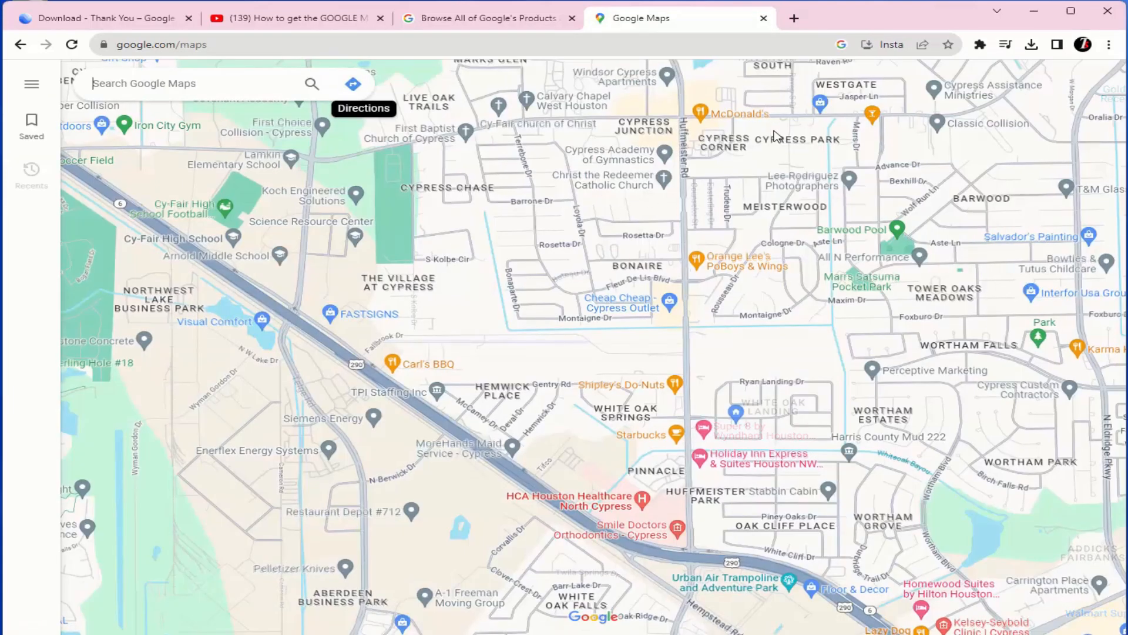
Install Google Maps as an app and enlarge its window to fill the screen.
{"action": "left_click", "coordinate": [897, 45]}
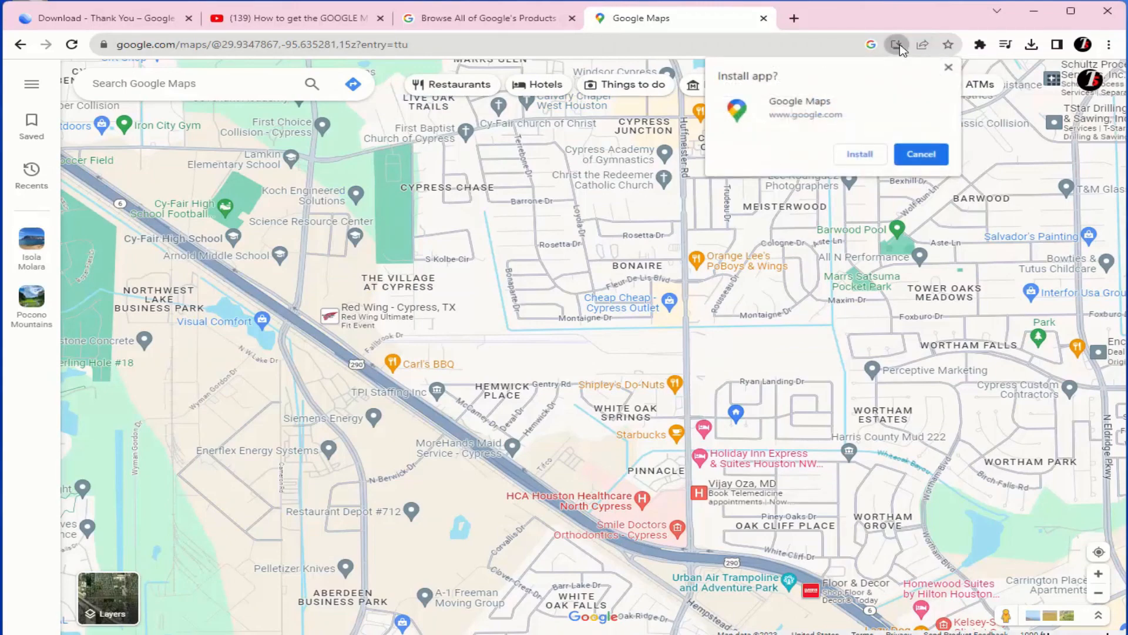
{"action": "left_click", "coordinate": [855, 154]}
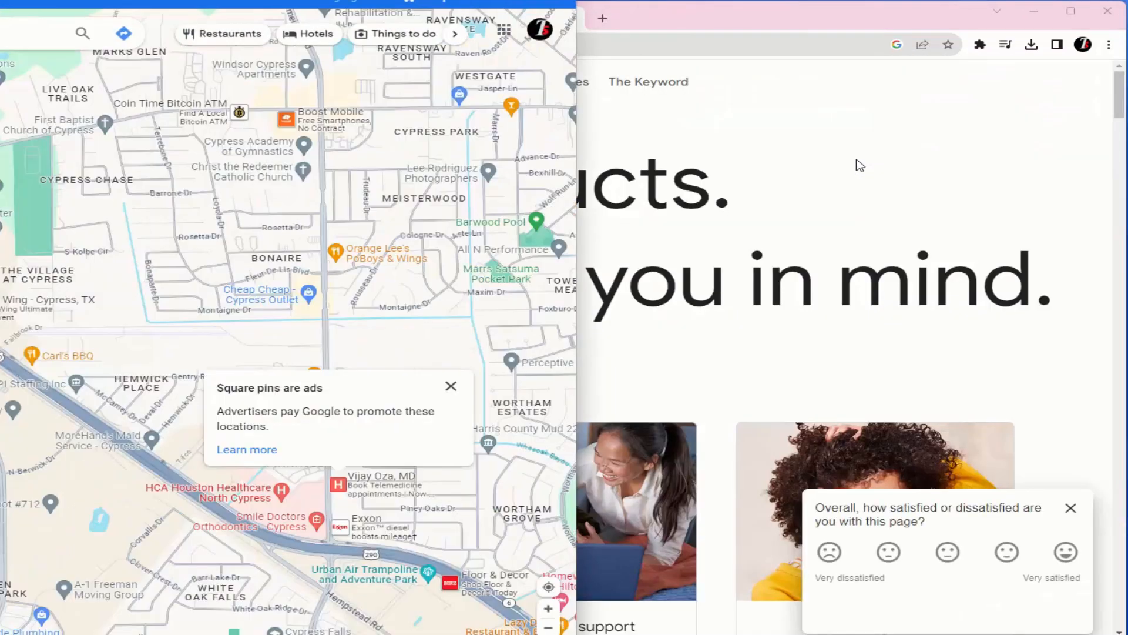
{"action": "left_click_drag", "start_coordinate": [119, 1], "coordinate": [288, 18]}
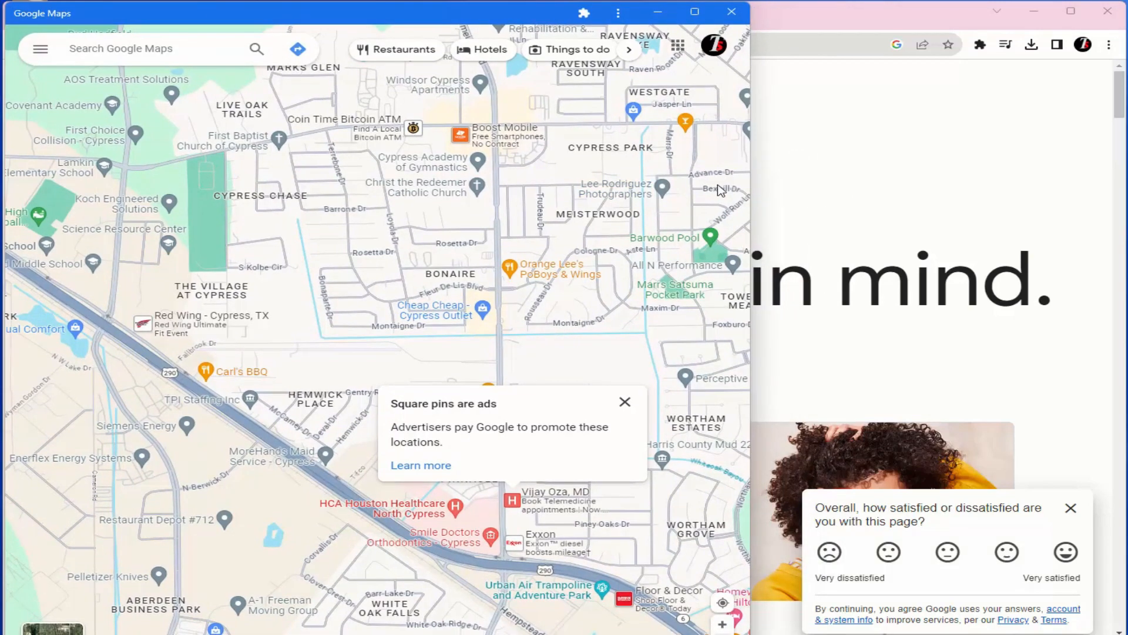
{"action": "left_click_drag", "start_coordinate": [523, 18], "coordinate": [477, 12]}
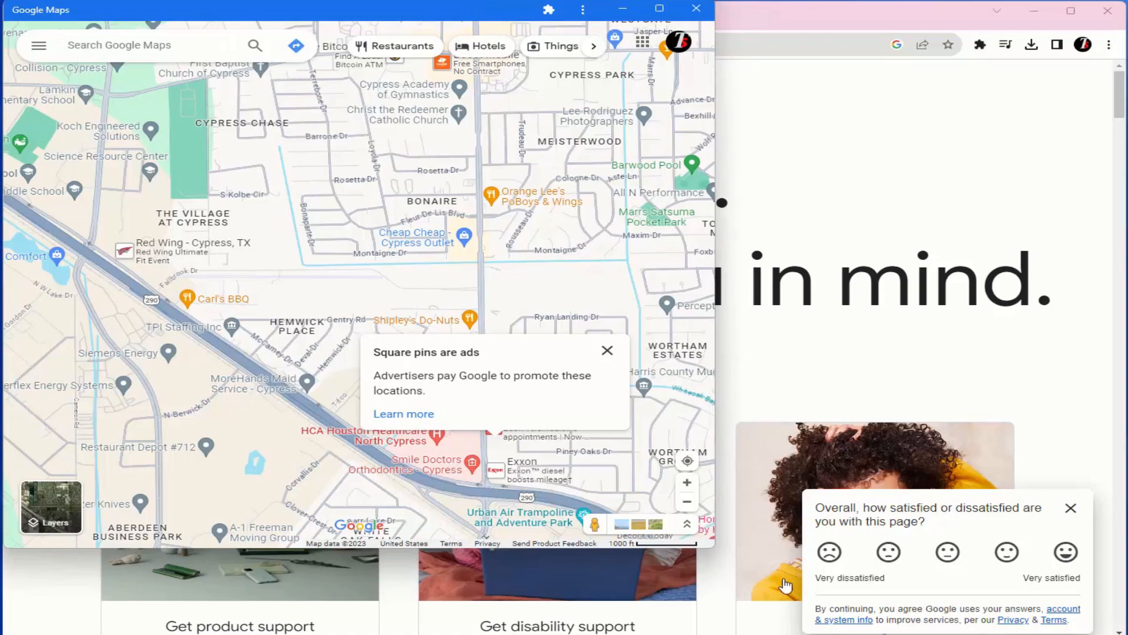
{"action": "left_click_drag", "start_coordinate": [719, 551], "coordinate": [1126, 633]}
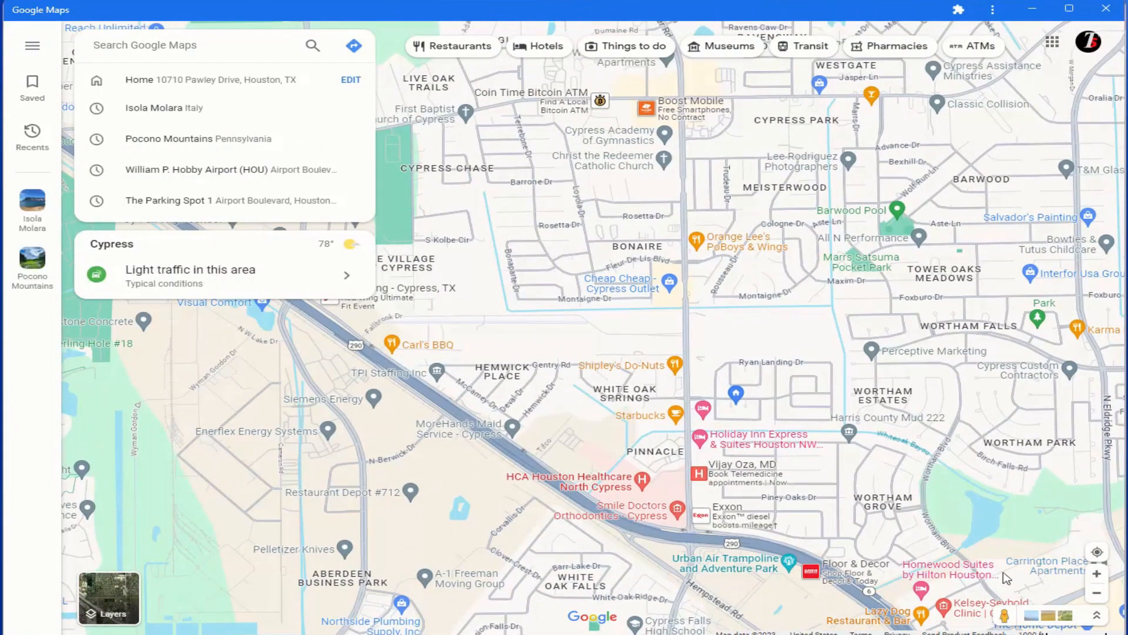
Open My Maps from the saved maps in Google Maps and create a new map.
{"action": "left_click", "coordinate": [66, 233]}
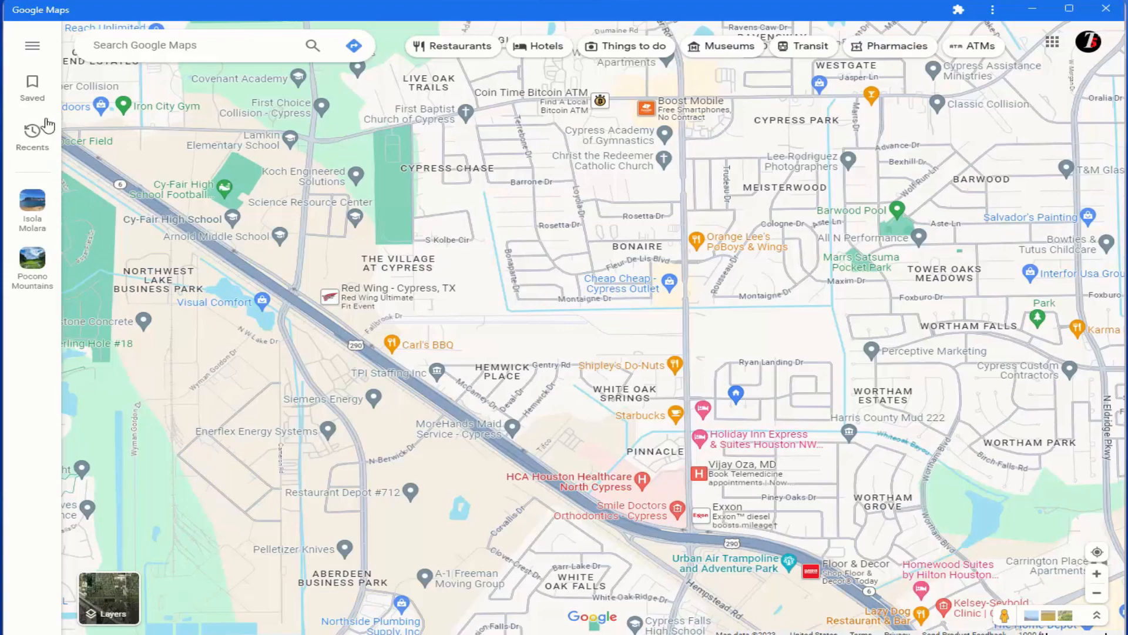
{"action": "left_click", "coordinate": [34, 90]}
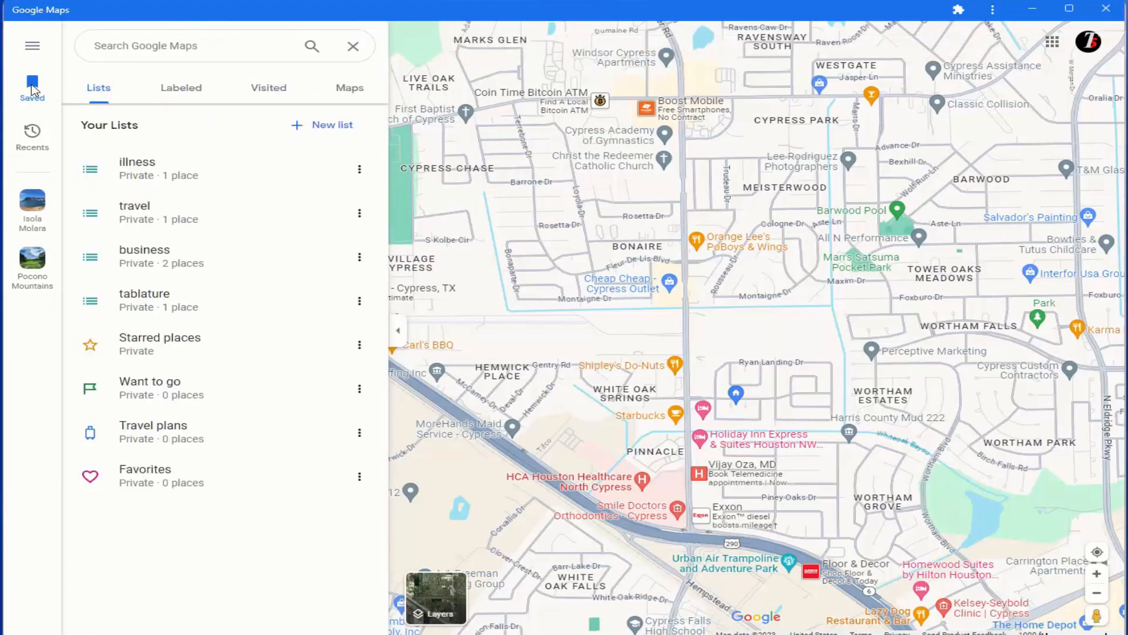
{"action": "left_click", "coordinate": [347, 88]}
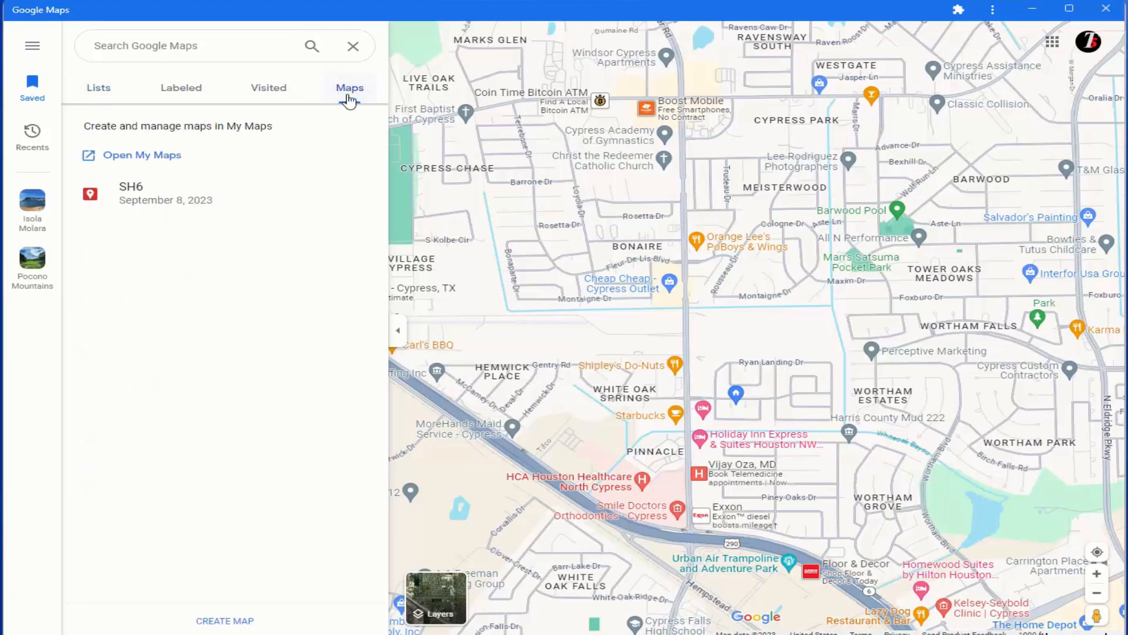
{"action": "left_click", "coordinate": [123, 155]}
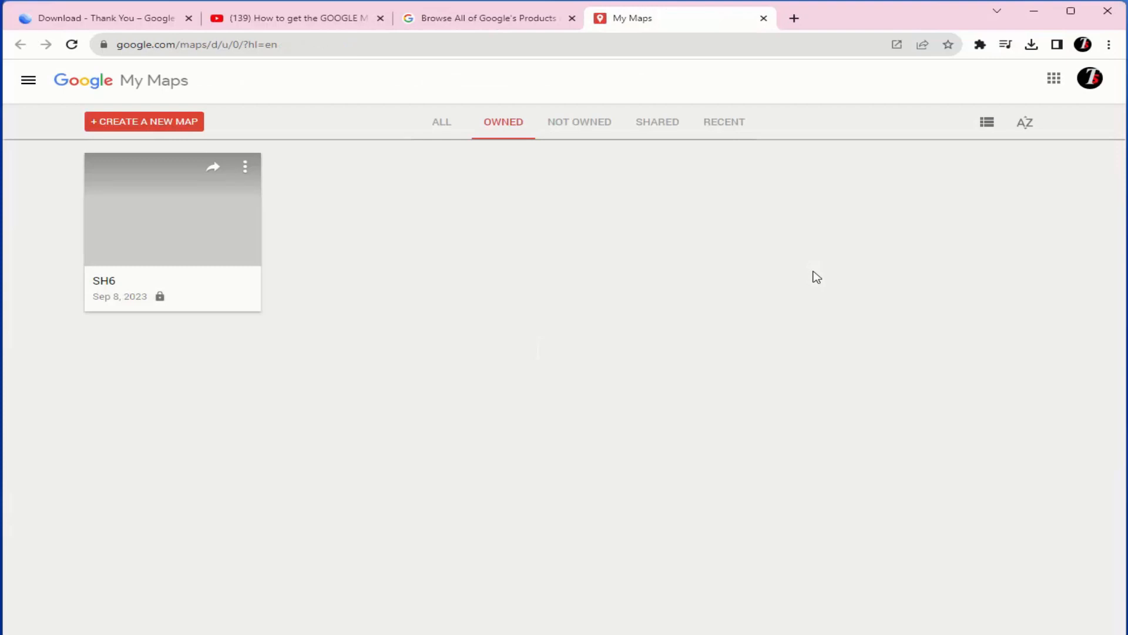
{"action": "left_click", "coordinate": [134, 121]}
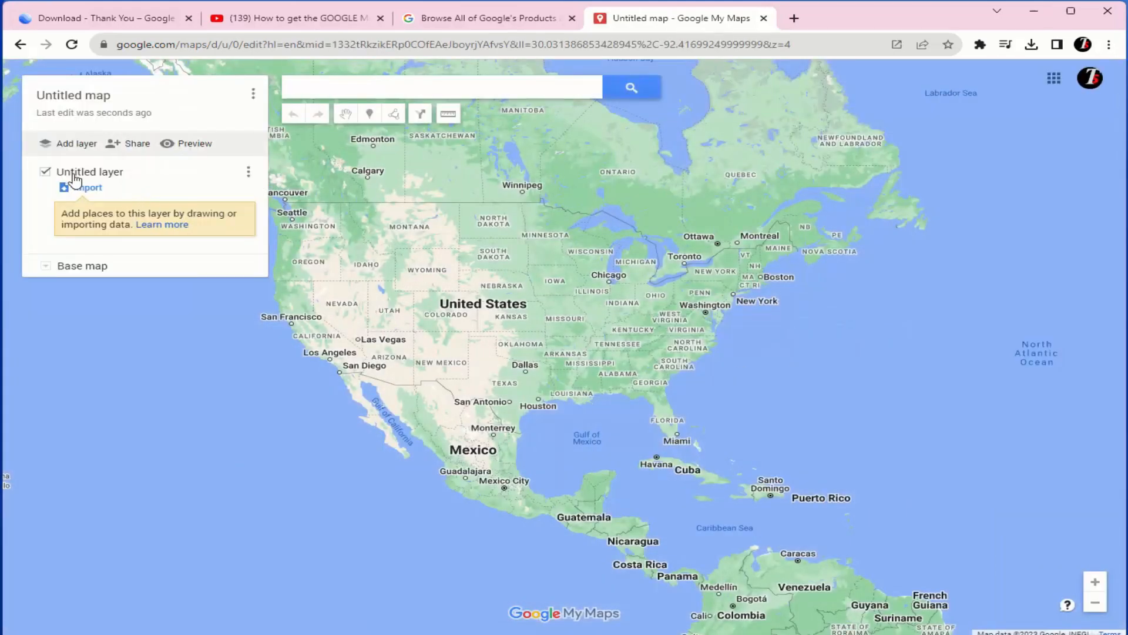
Import "white house.kmz" from the Documents folder into the new map's untitled layer.
{"action": "left_click", "coordinate": [82, 197]}
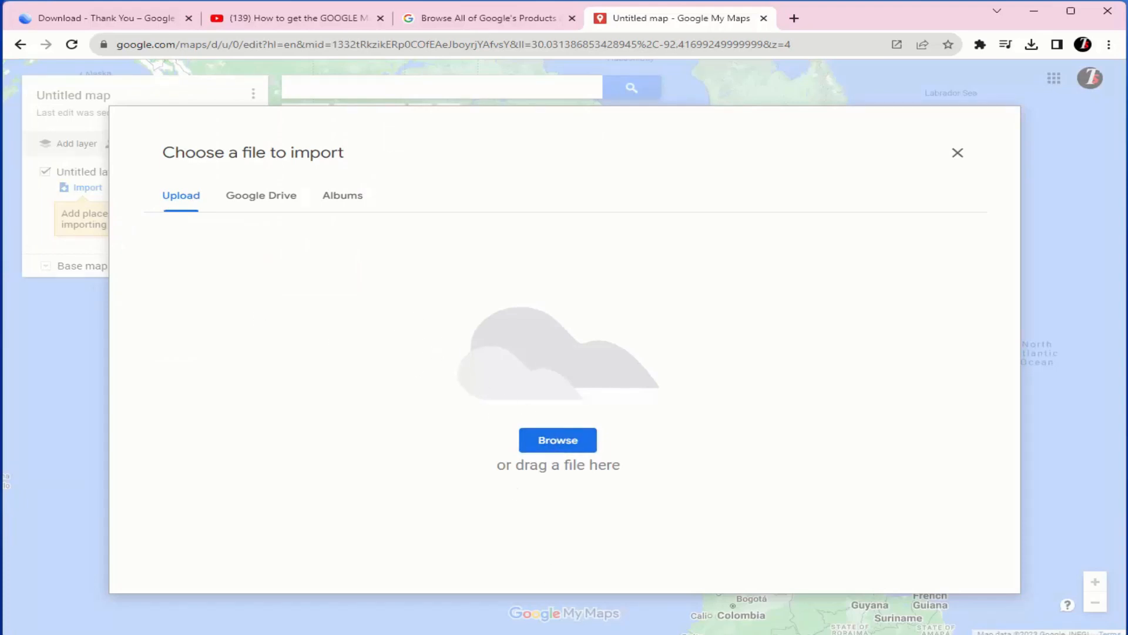
{"action": "left_click", "coordinate": [557, 439]}
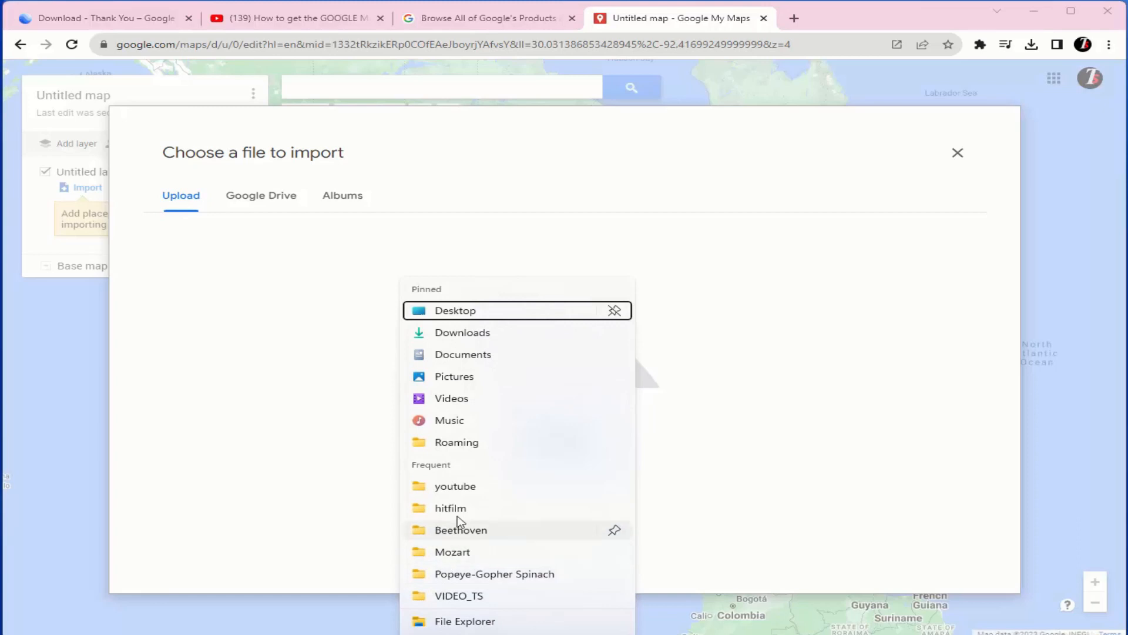
{"action": "left_click", "coordinate": [458, 360]}
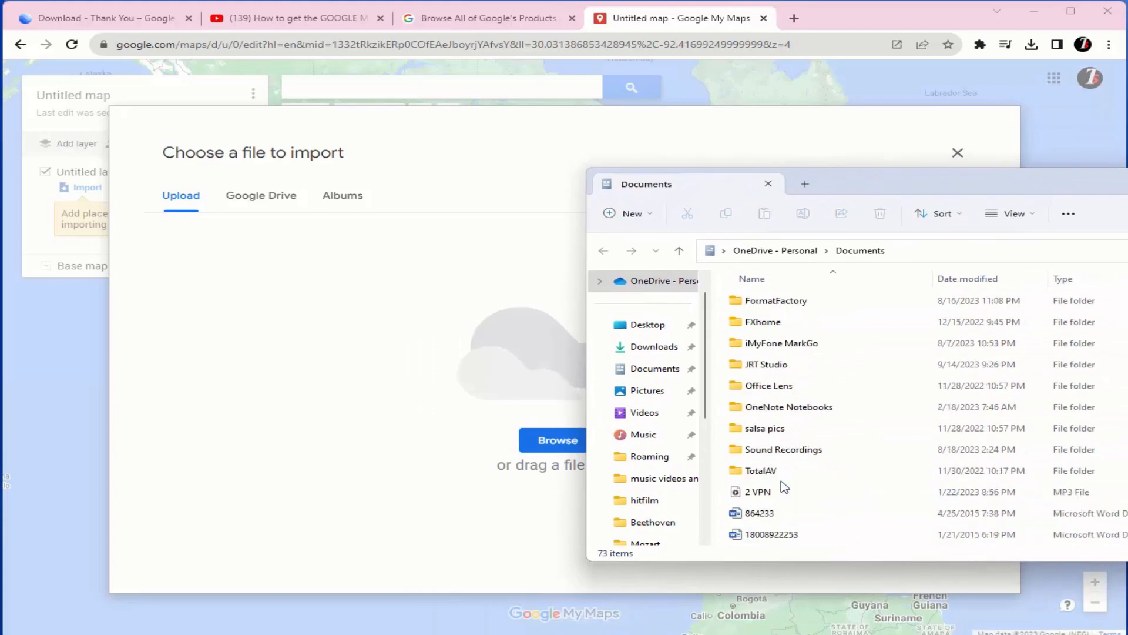
{"action": "left_click_drag", "start_coordinate": [789, 343], "coordinate": [660, 370]}
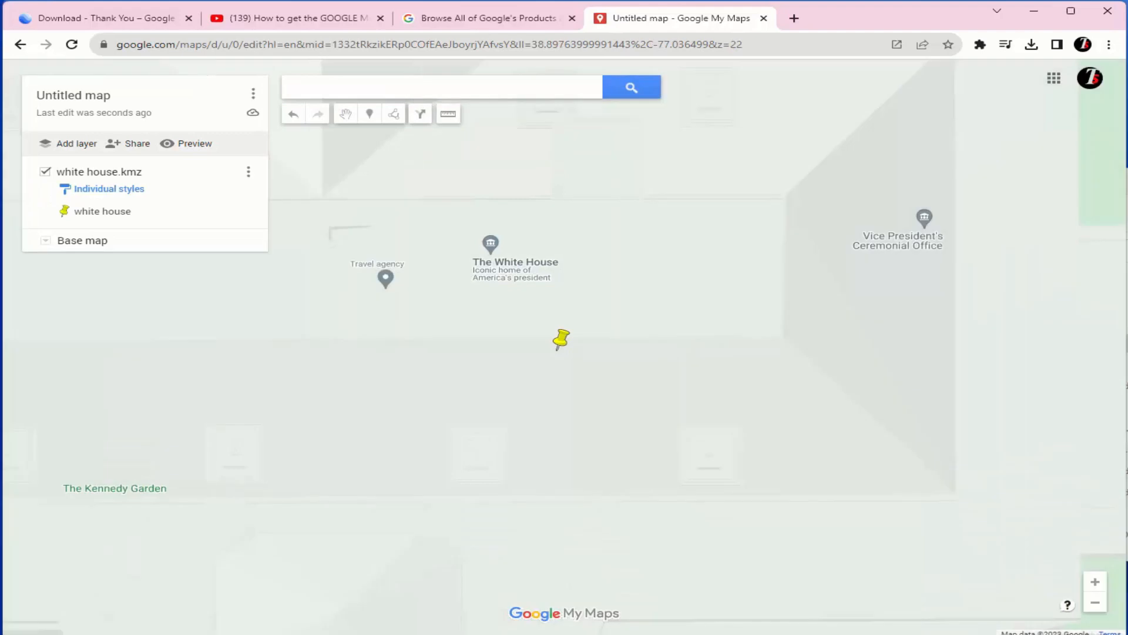
Add a second layer to the map and import the "washington monument" KMZ file from the Documents folder into it.
{"action": "key", "text": "alt+Tab"}
{"action": "left_click_drag", "start_coordinate": [835, 322], "coordinate": [319, 385]}
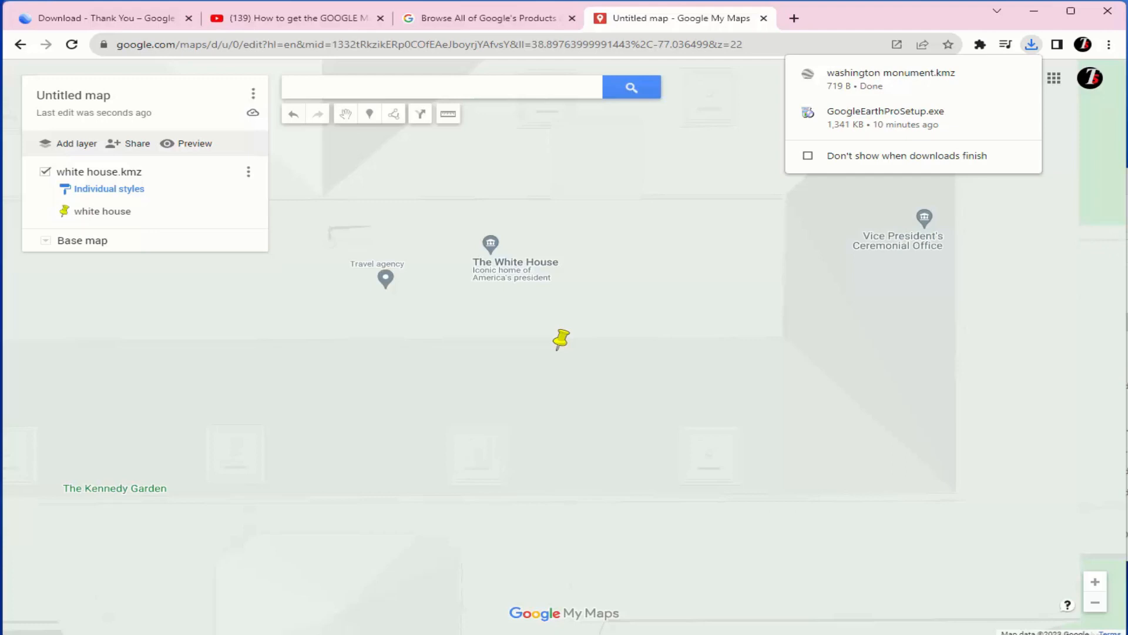
{"action": "left_click", "coordinate": [66, 148]}
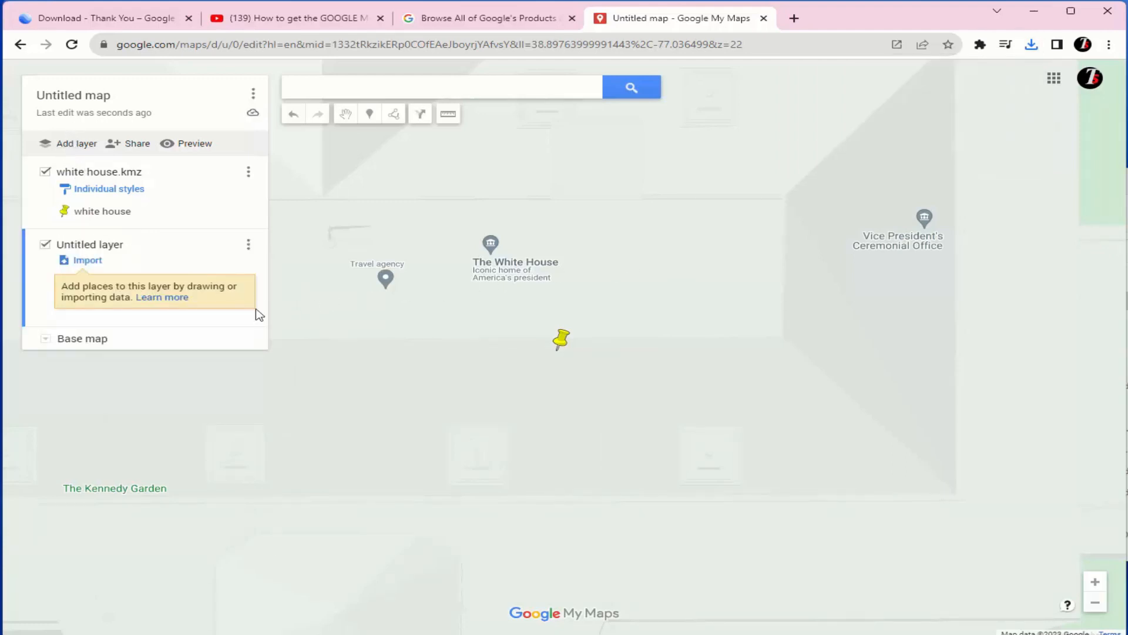
{"action": "left_click", "coordinate": [87, 260]}
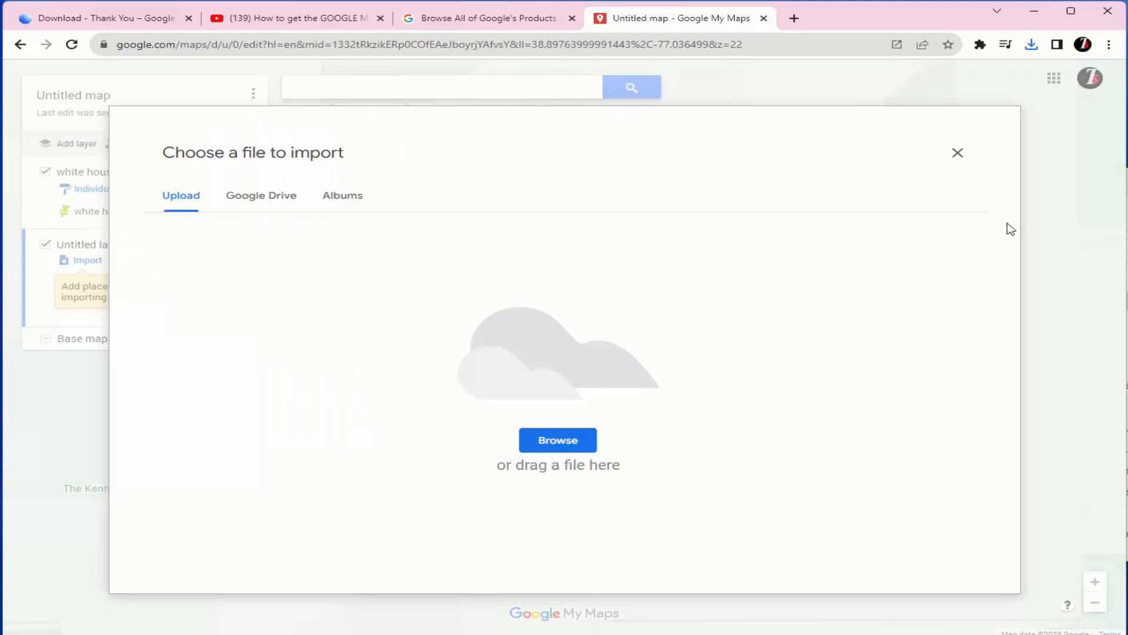
{"action": "left_click", "coordinate": [1127, 180]}
{"action": "left_click_drag", "start_coordinate": [805, 320], "coordinate": [330, 382]}
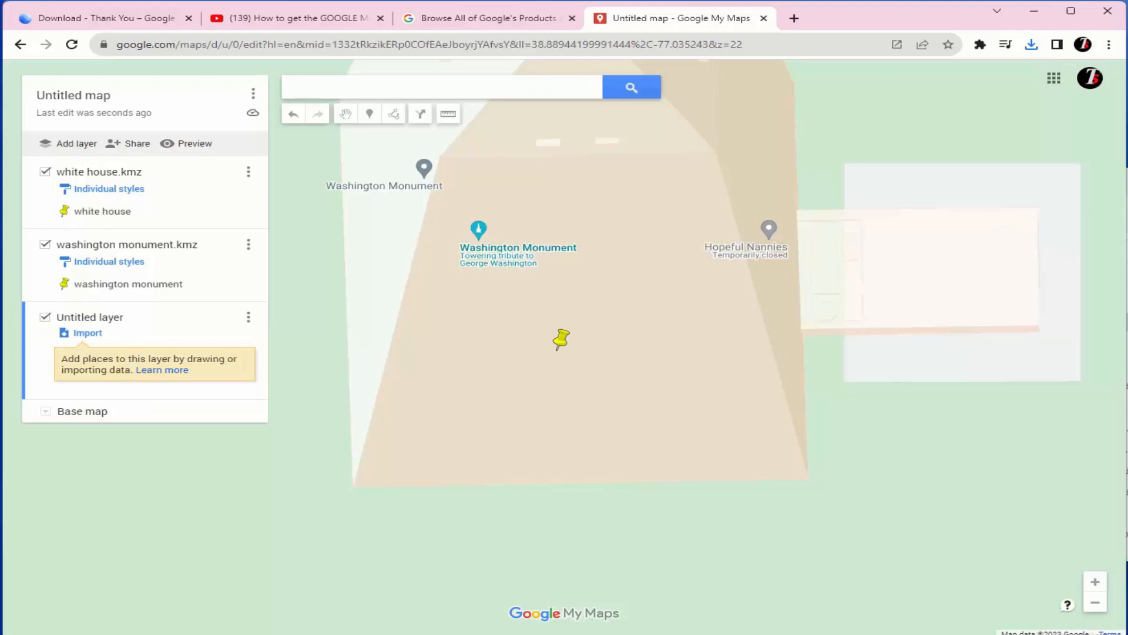
Import the "white house to washington monument" KMZ file from the Documents folder into a third layer of the map.
{"action": "key", "text": "alt+Tab"}
{"action": "left_click_drag", "start_coordinate": [779, 301], "coordinate": [783, 326]}
{"action": "left_click", "coordinate": [95, 336]}
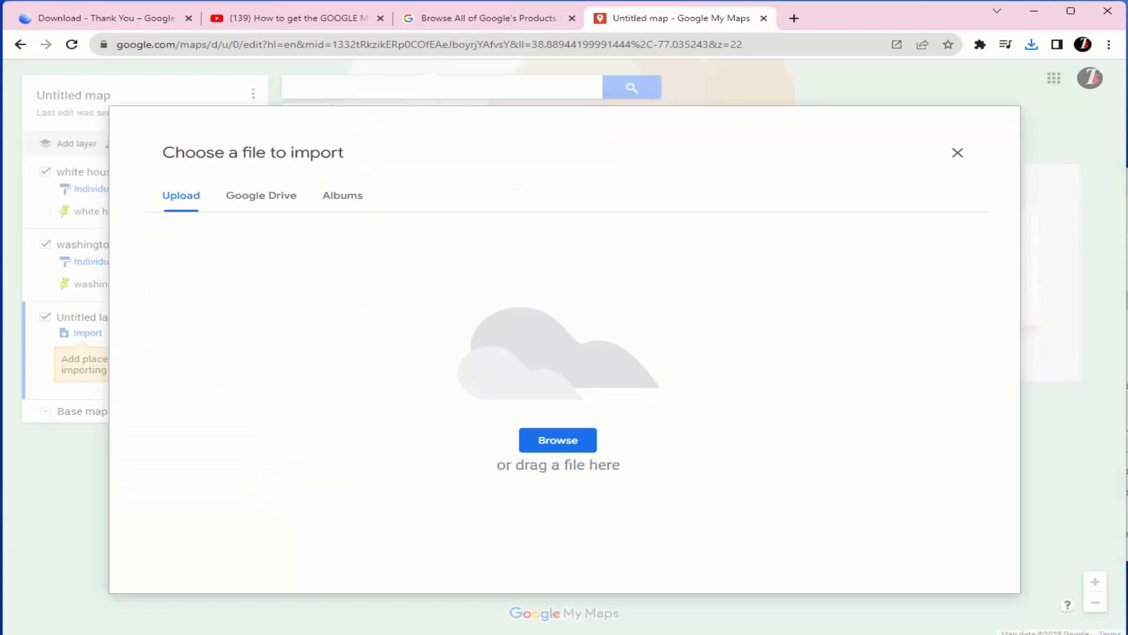
{"action": "key", "text": "alt+Tab"}
{"action": "left_click_drag", "start_coordinate": [746, 300], "coordinate": [317, 461]}
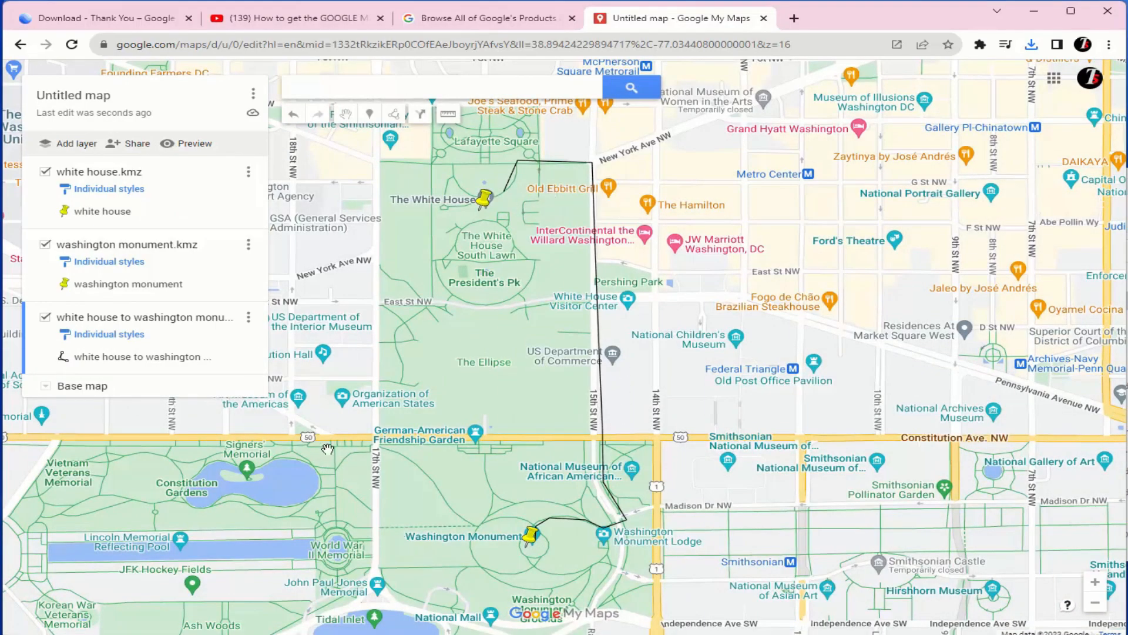
Rename the untitled map as "path from white house to washington" and save the title.
{"action": "left_click", "coordinate": [87, 97]}
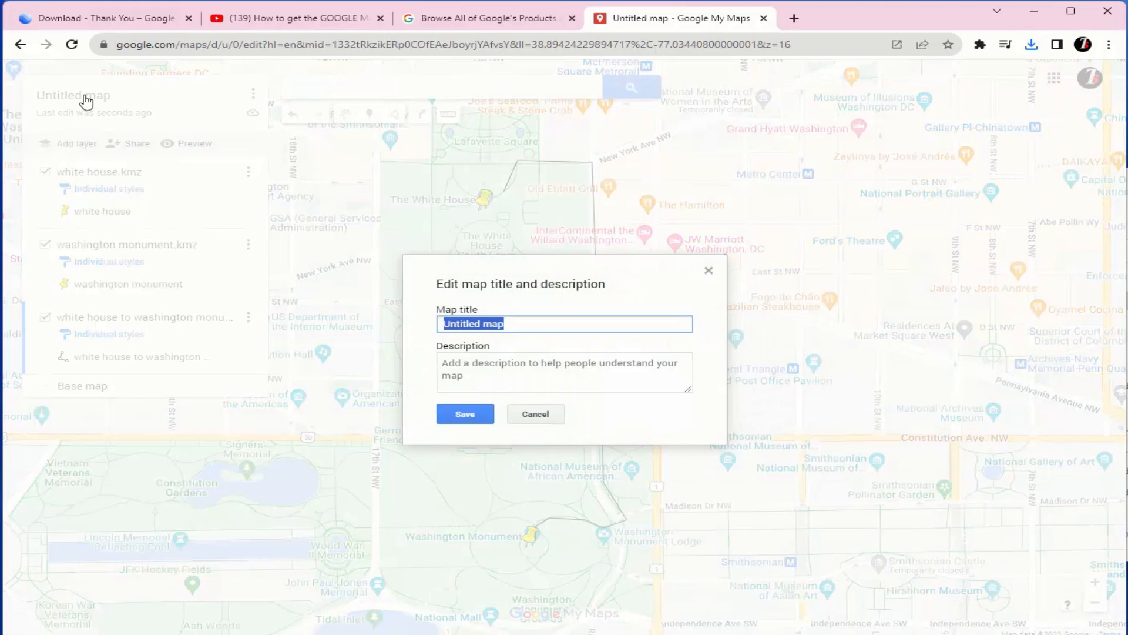
{"action": "type", "text": "path from  wh"}
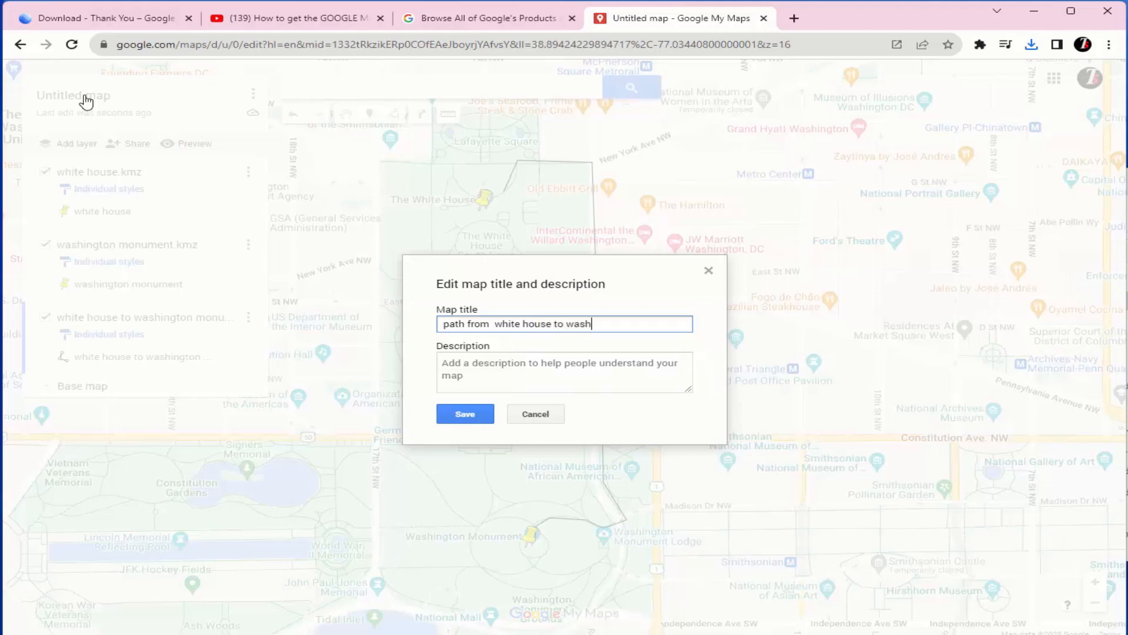
{"action": "type", "text": "on"}
{"action": "left_click", "coordinate": [451, 416]}
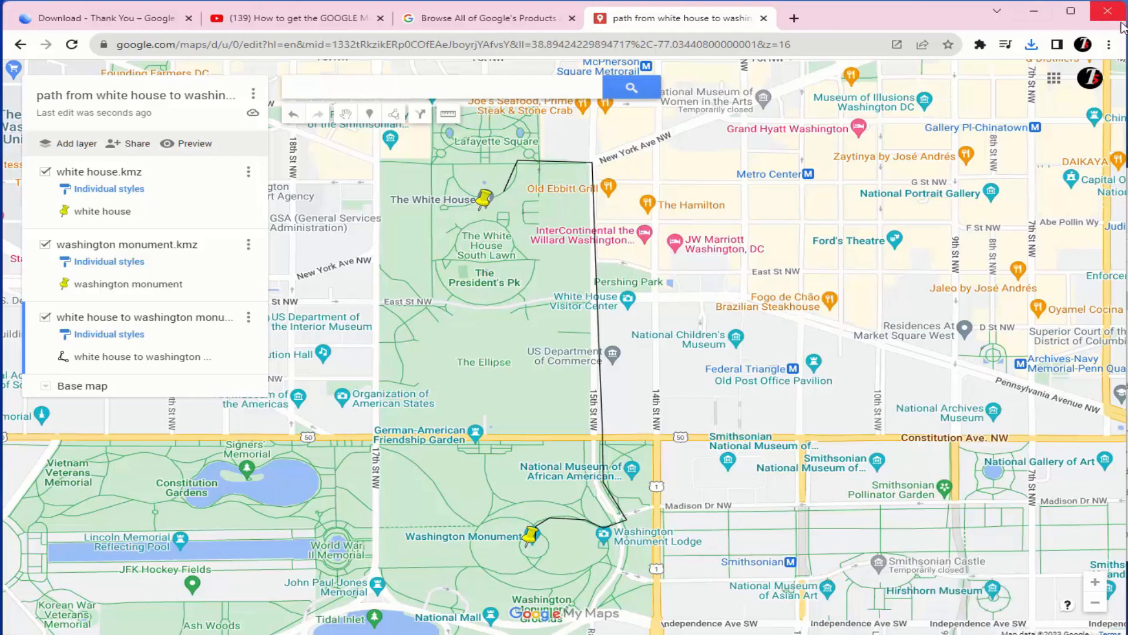
Minimize the browser, close the Google Maps app, and relaunch it by searching for "maps" in Windows.
{"action": "left_click", "coordinate": [1046, 19]}
{"action": "left_click", "coordinate": [277, 13]}
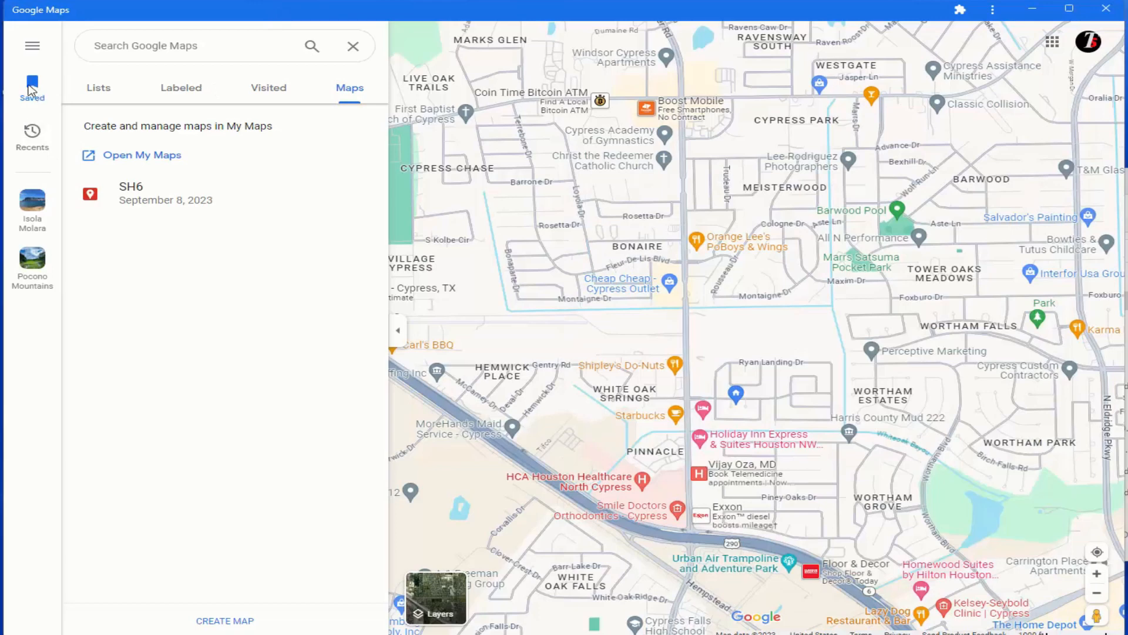
{"action": "left_click", "coordinate": [1106, 9]}
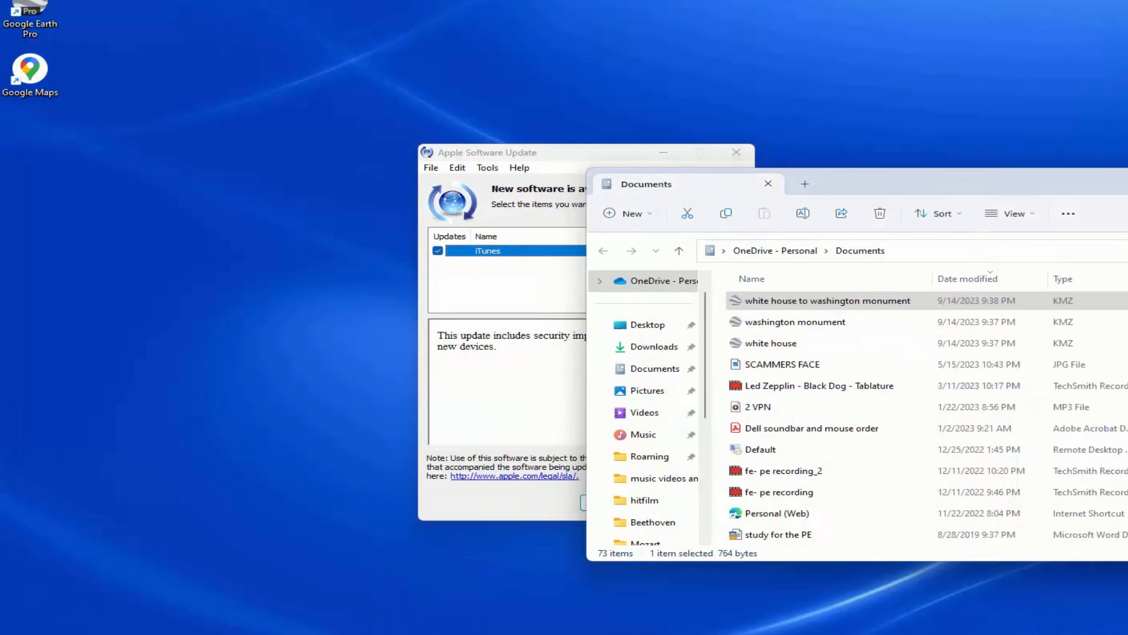
{"action": "key", "text": "super"}
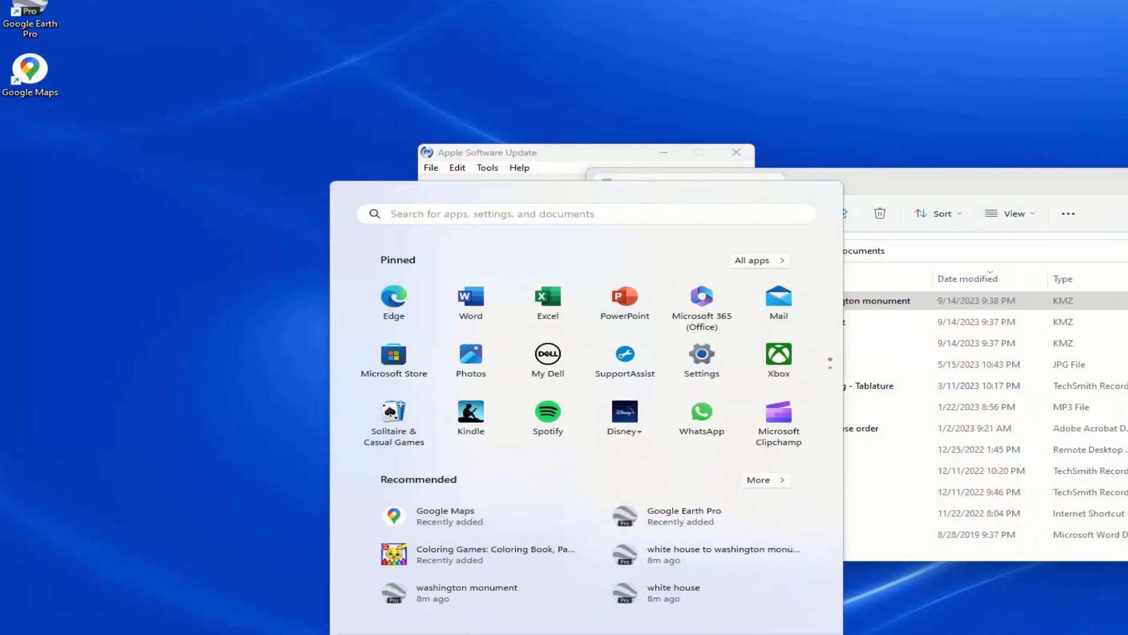
{"action": "type", "text": "maps"}
{"action": "key", "text": "Return"}
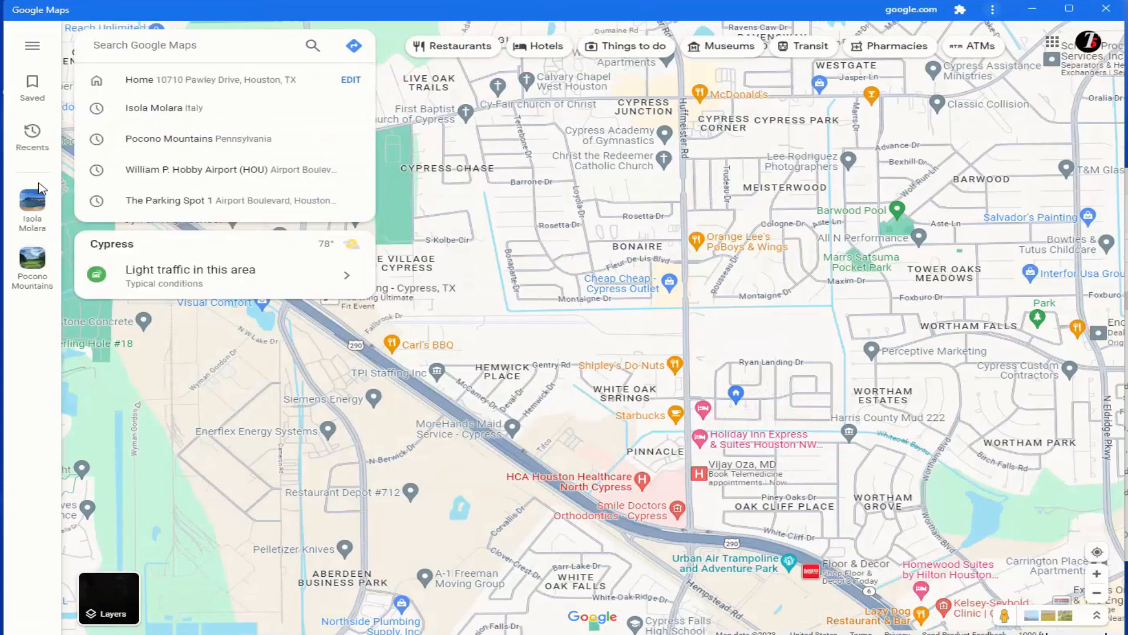
Open the newly titled path map from the saved maps in Google Maps.
{"action": "left_click", "coordinate": [34, 90]}
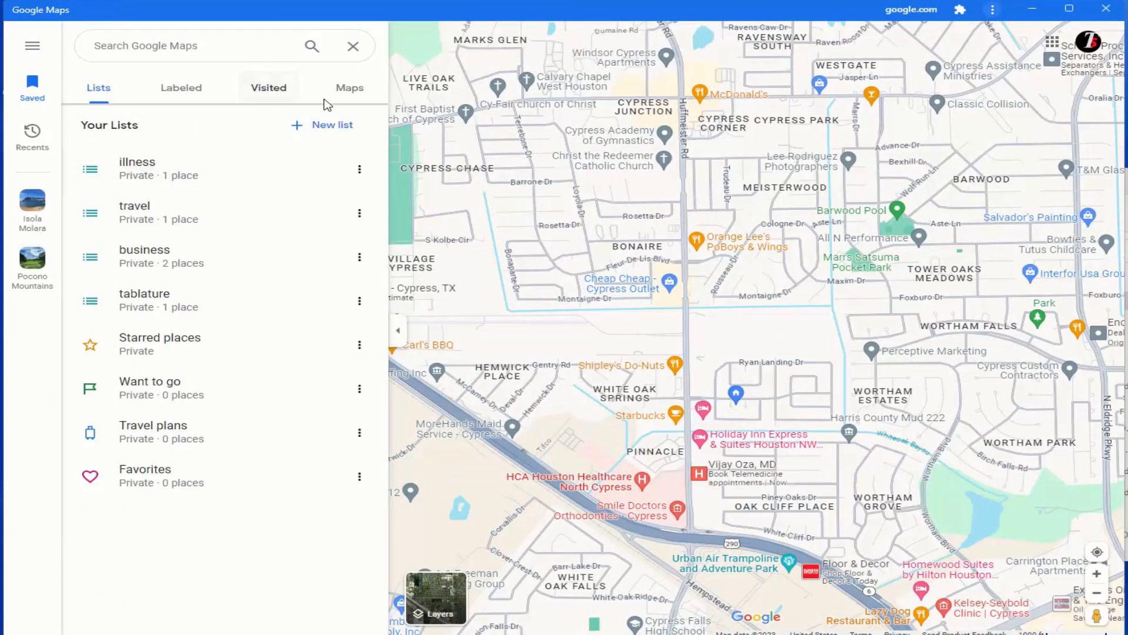
{"action": "left_click", "coordinate": [355, 94]}
{"action": "left_click", "coordinate": [141, 202]}
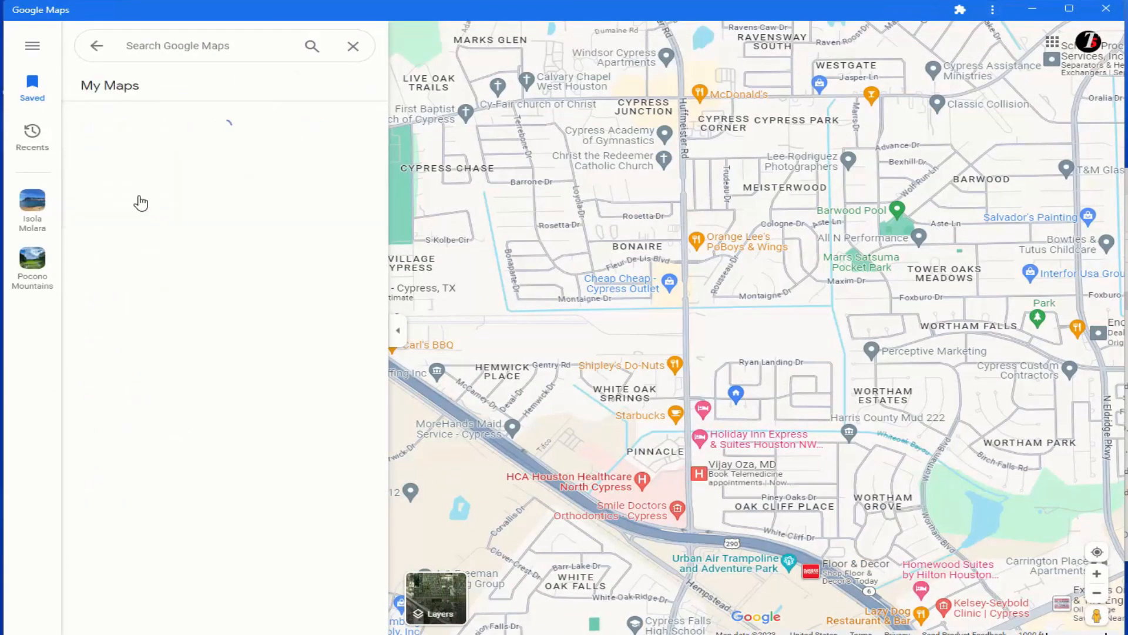